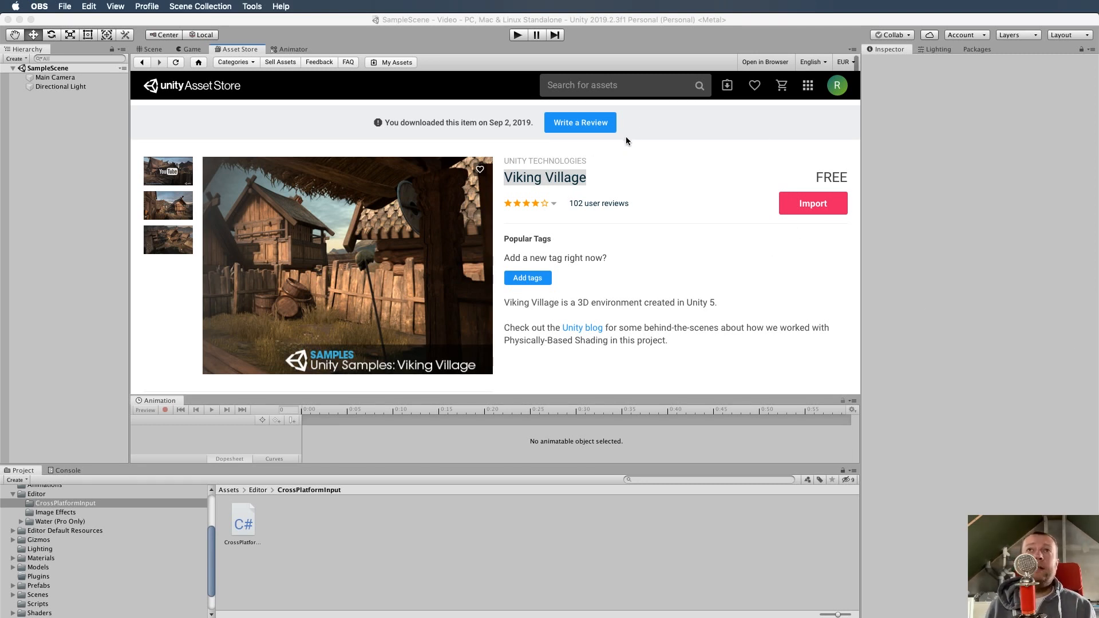
Switch to Safari and review the FMOD Studio Tool and Unity Integration downloads on the Download FMOD page.
key(ctrl+Up)
click(435, 240)
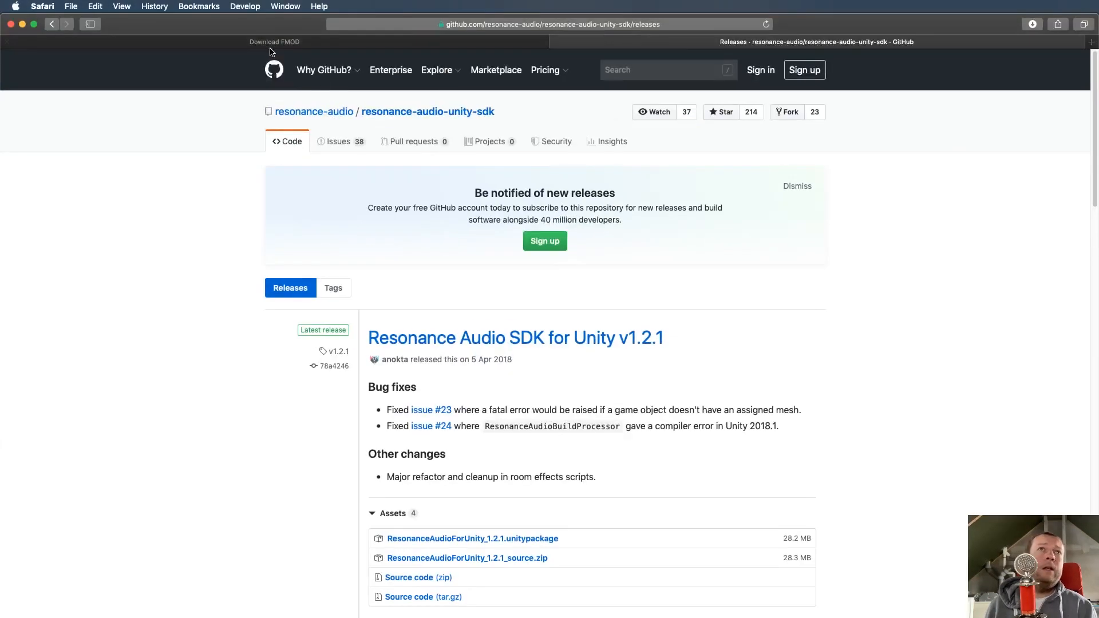
click(272, 45)
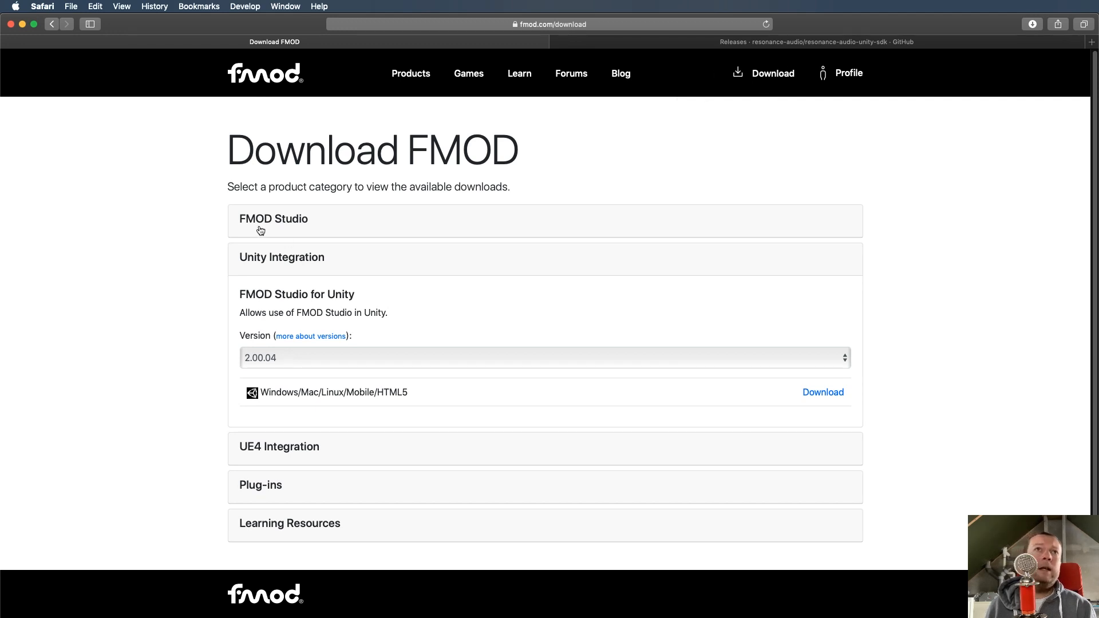
click(295, 219)
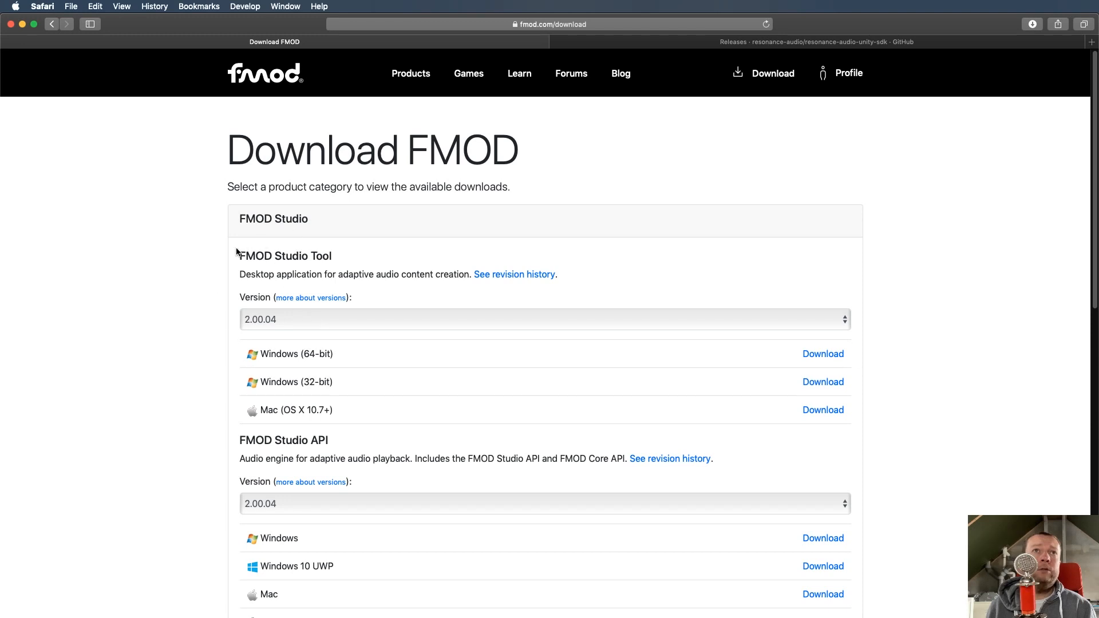
drag(256, 256, 445, 257)
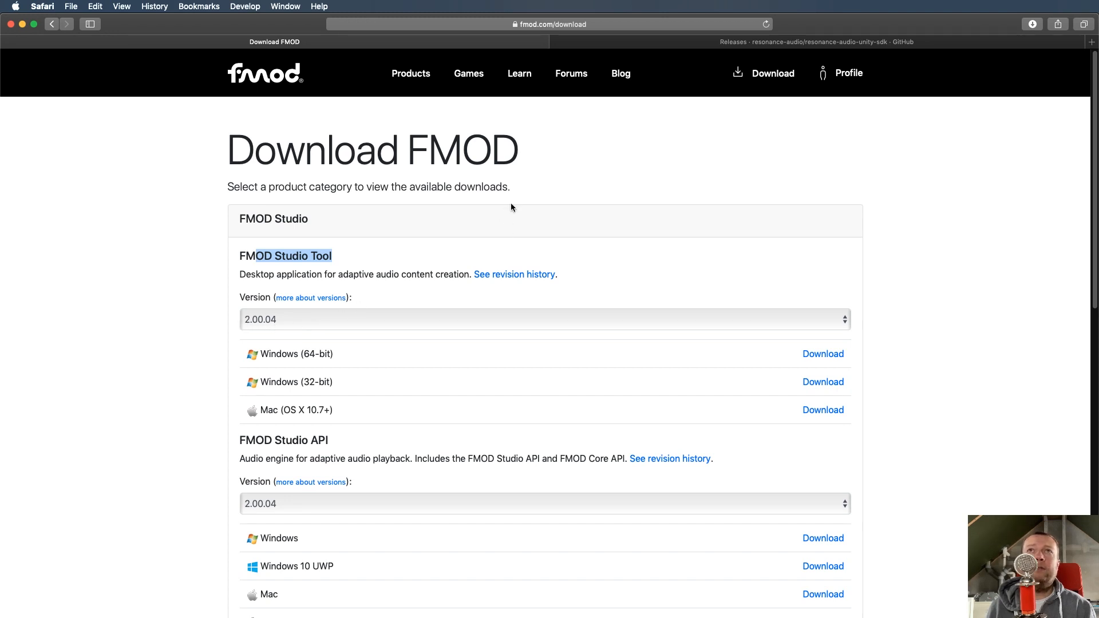
click(285, 222)
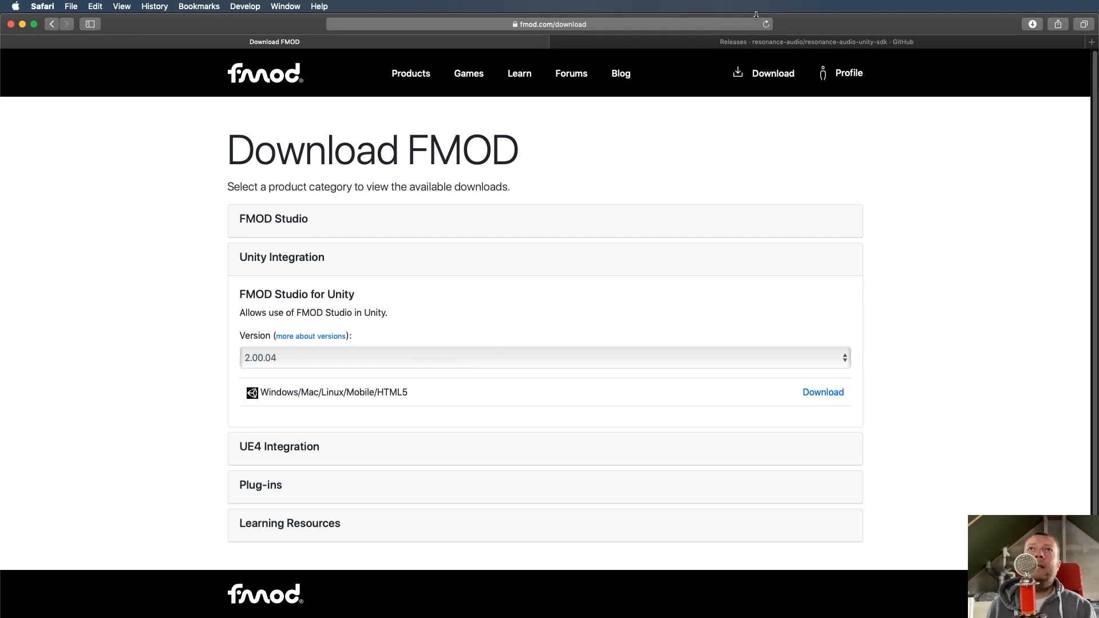
Return from the Resonance Audio releases page to Google and search for "google resonance".
click(730, 42)
key(super+bracketleft)
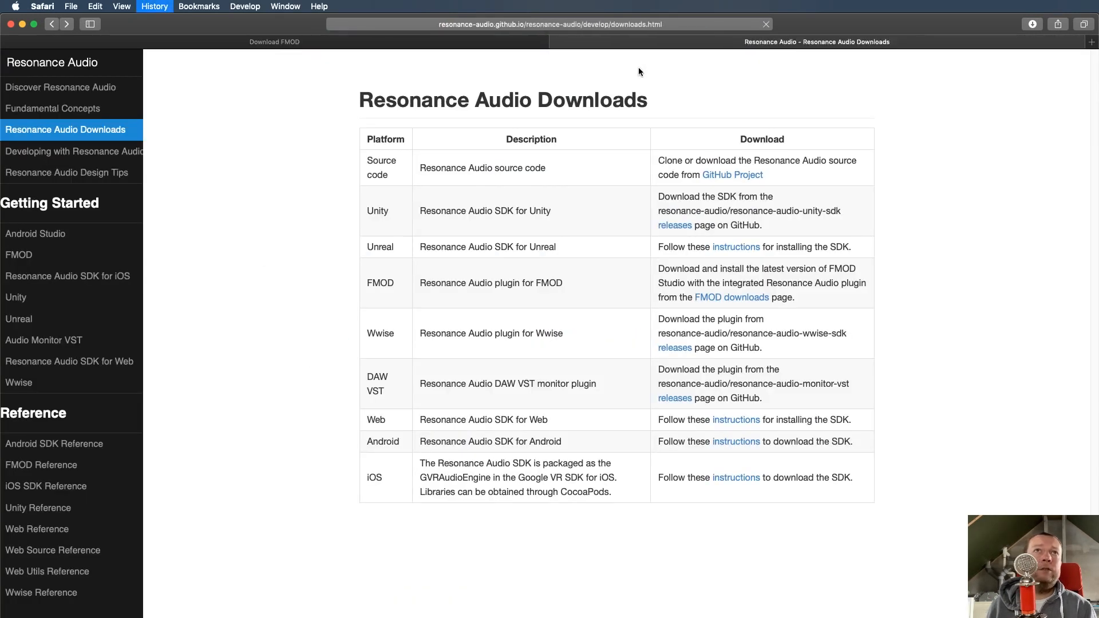
key(super+bracketleft)
click(46, 80)
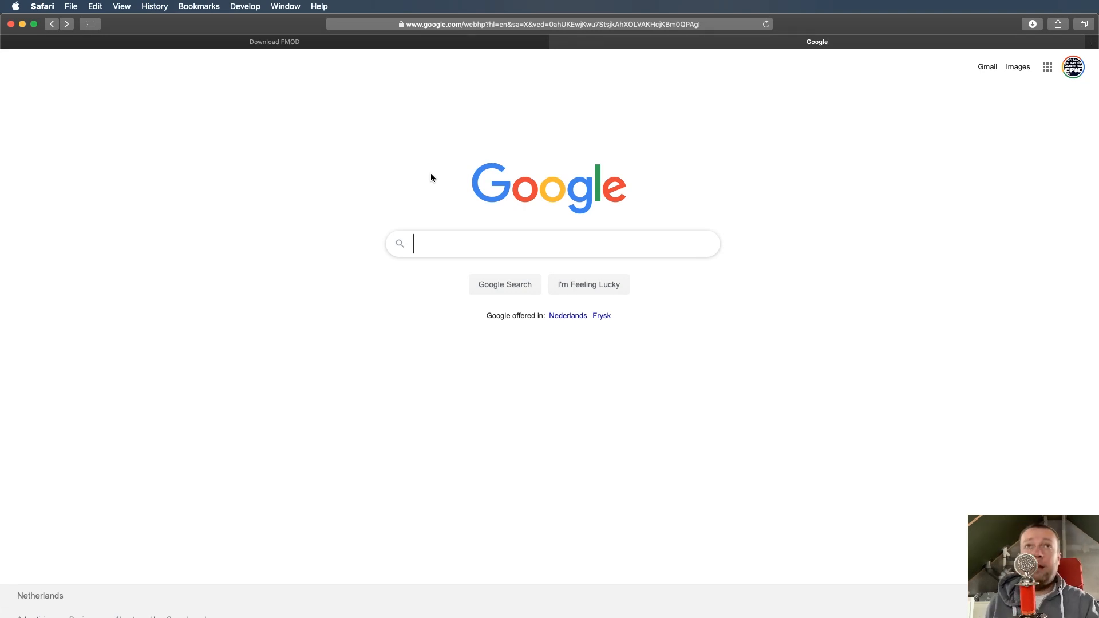
text(google)
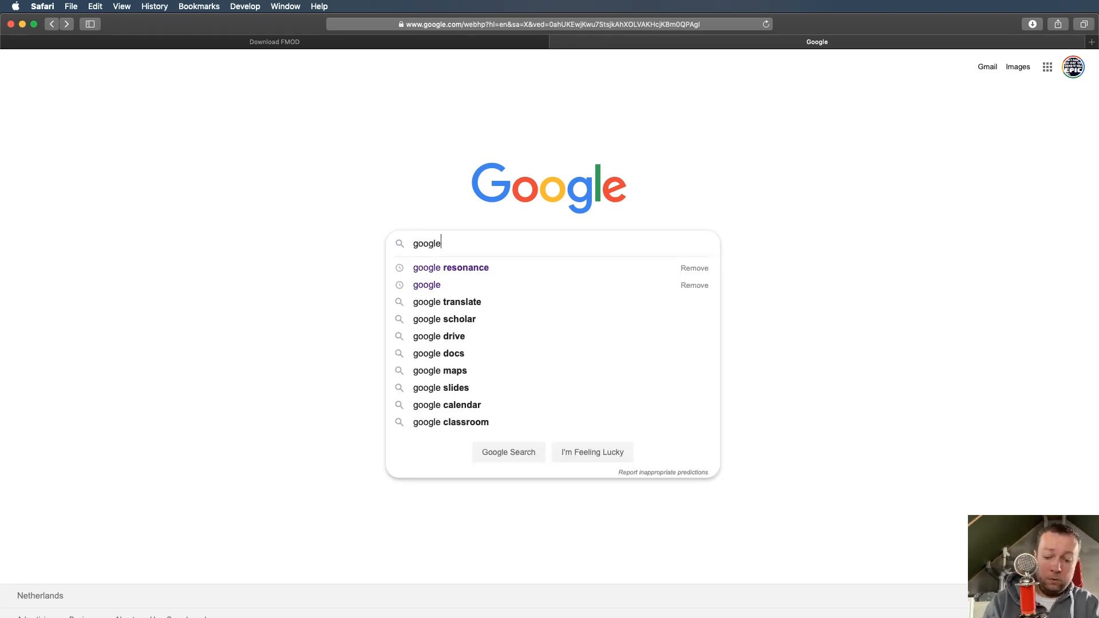
text( res)
key(Down)
key(Return)
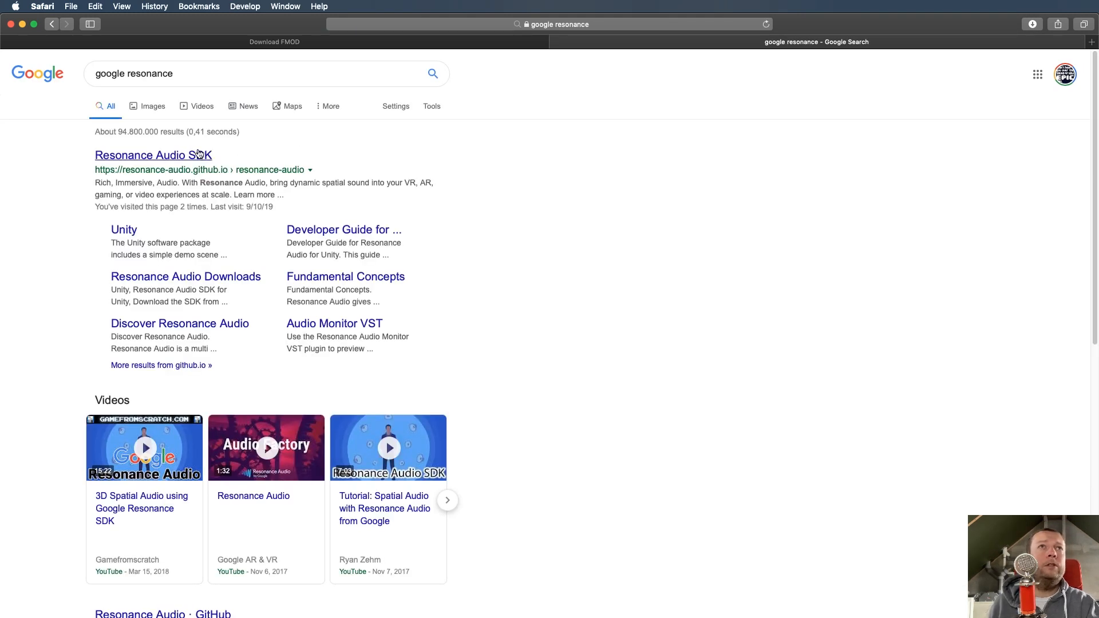
Open the Resonance Audio SDK site and go from its downloads page to the GitHub releases for Unity.
click(197, 154)
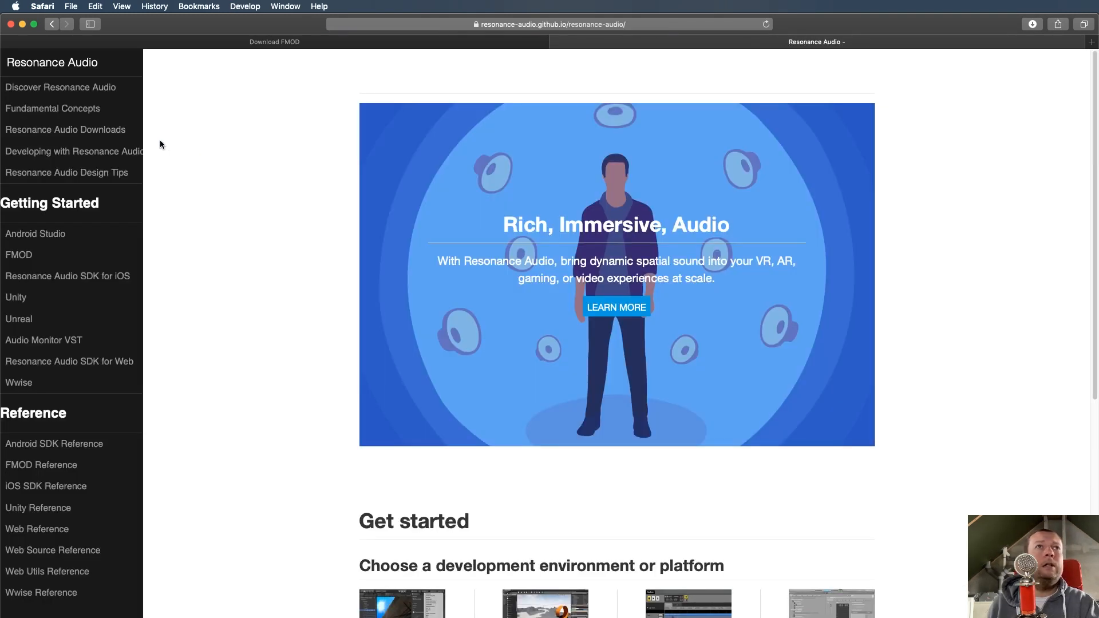
click(66, 132)
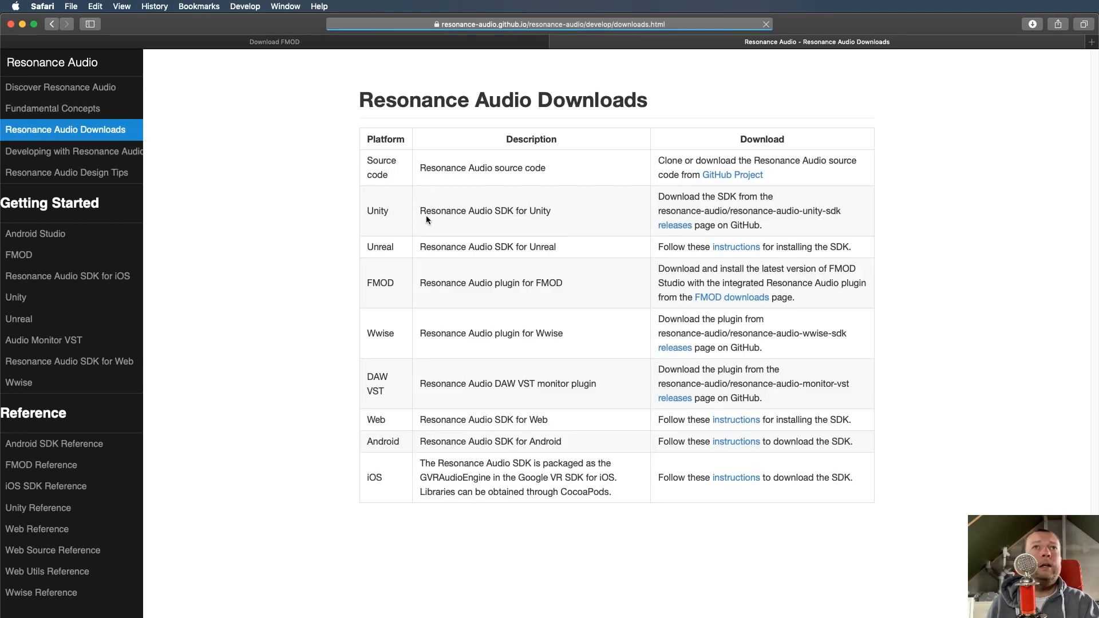
triple_click(364, 213)
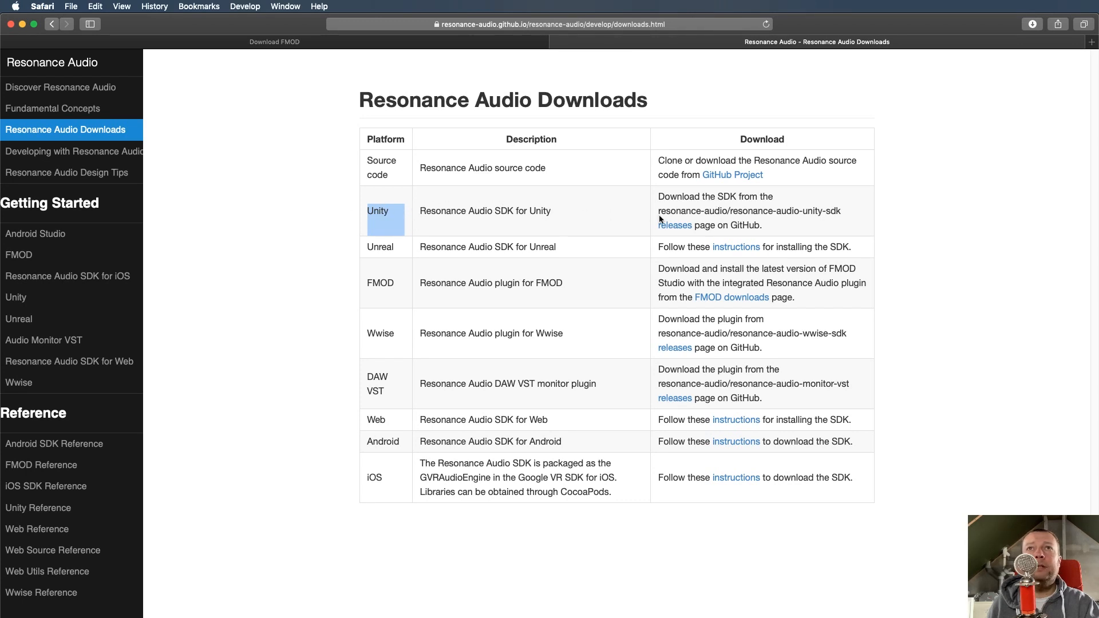
click(704, 215)
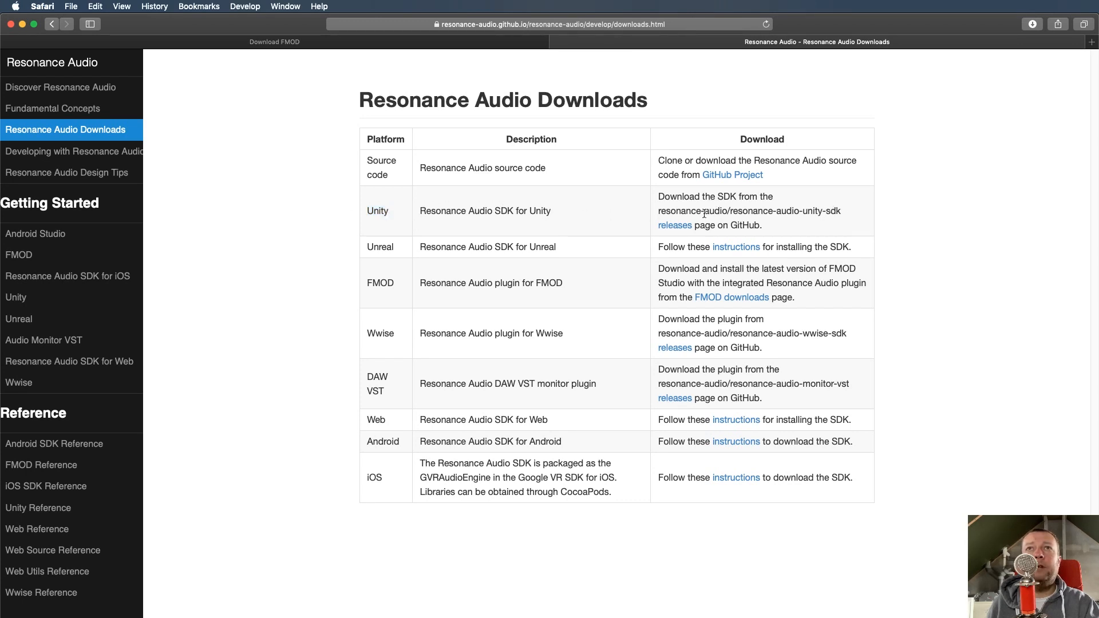
click(678, 226)
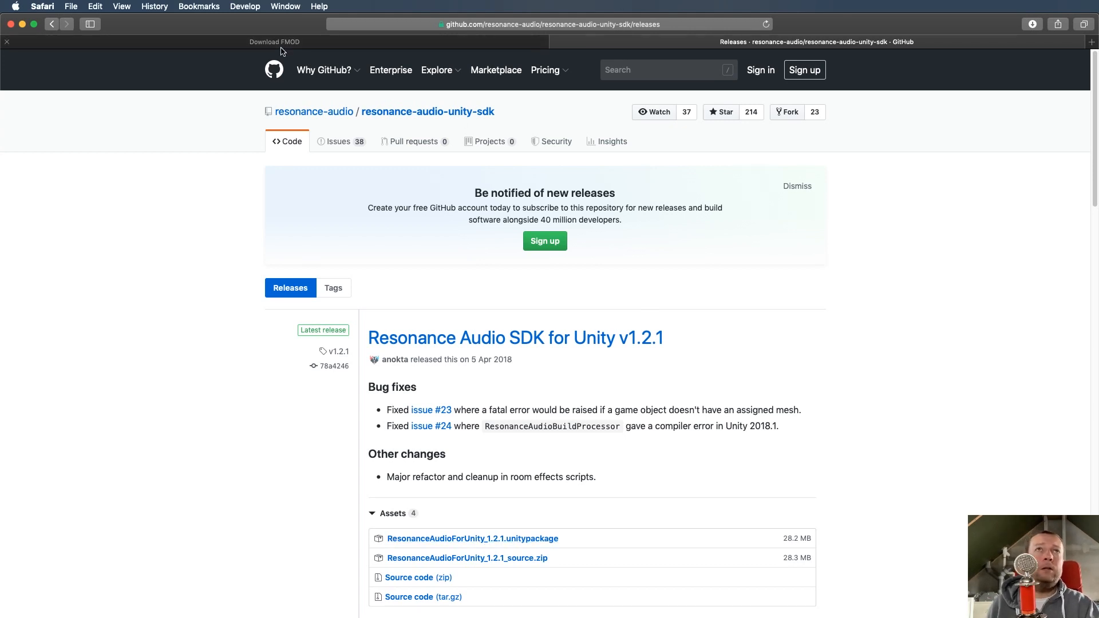
Switch to Unity, look at the SampleScene view and return to the Viking Village page in the Asset Store.
key(ctrl+Up)
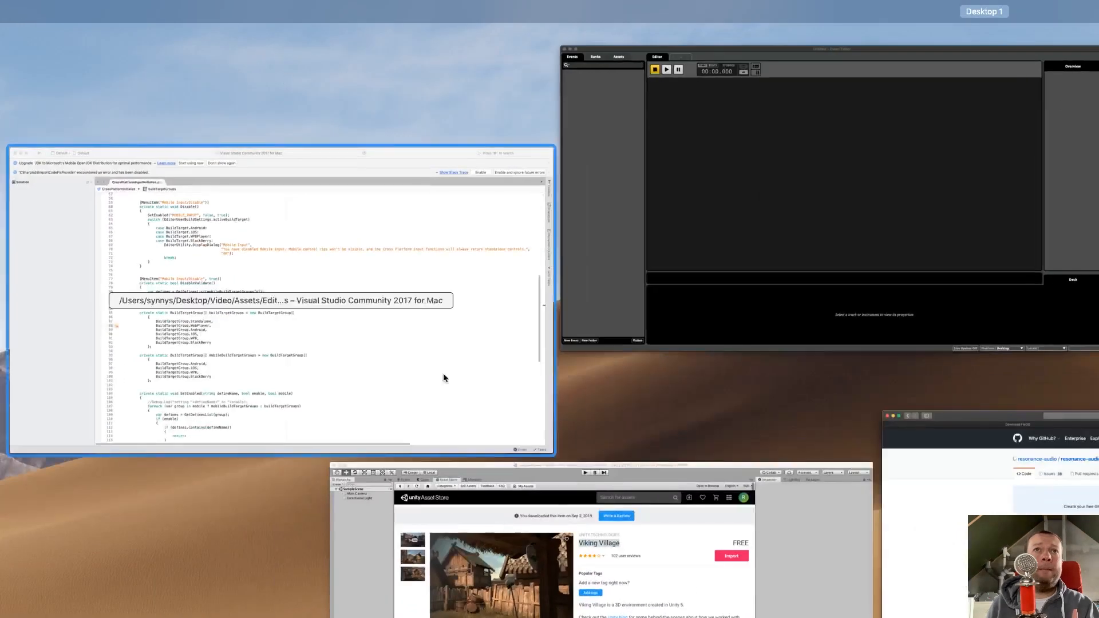
click(582, 527)
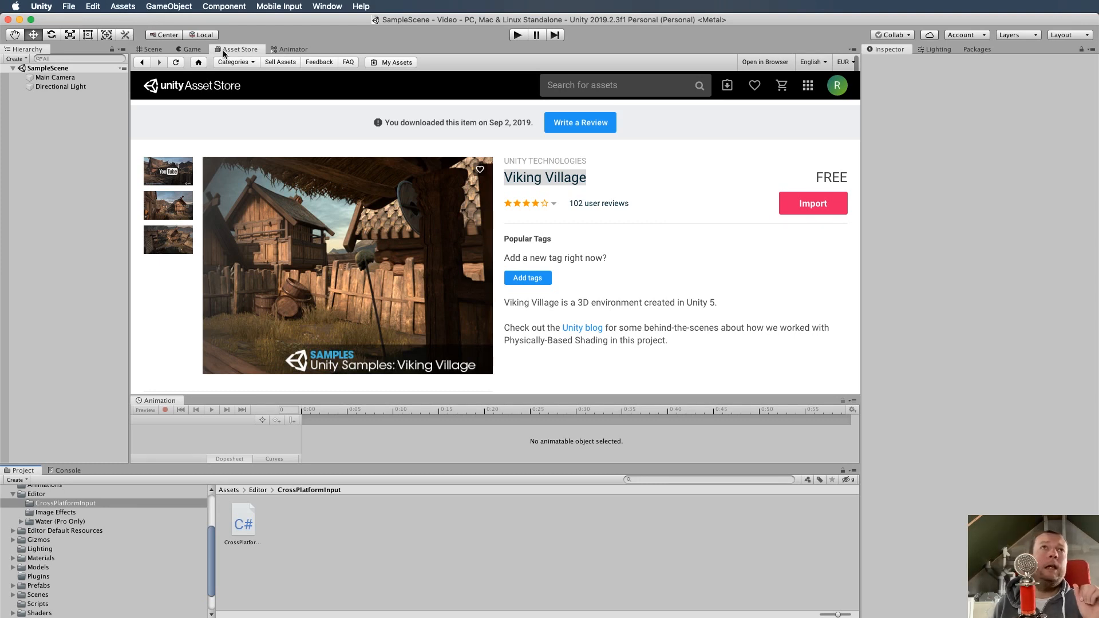
click(153, 51)
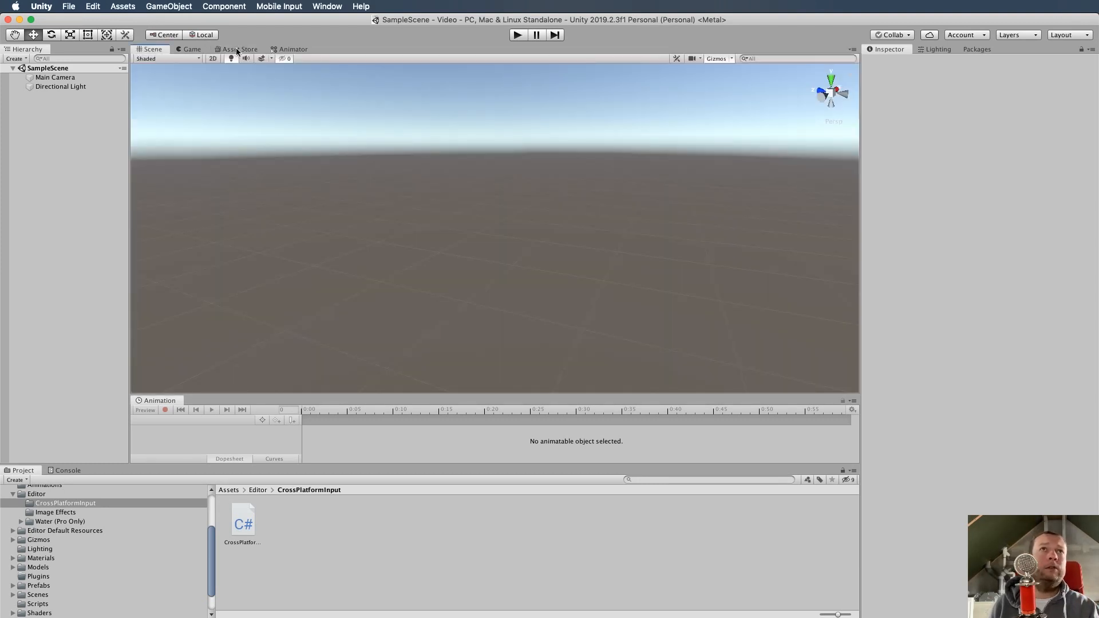
right_drag(276, 164, 252, 75)
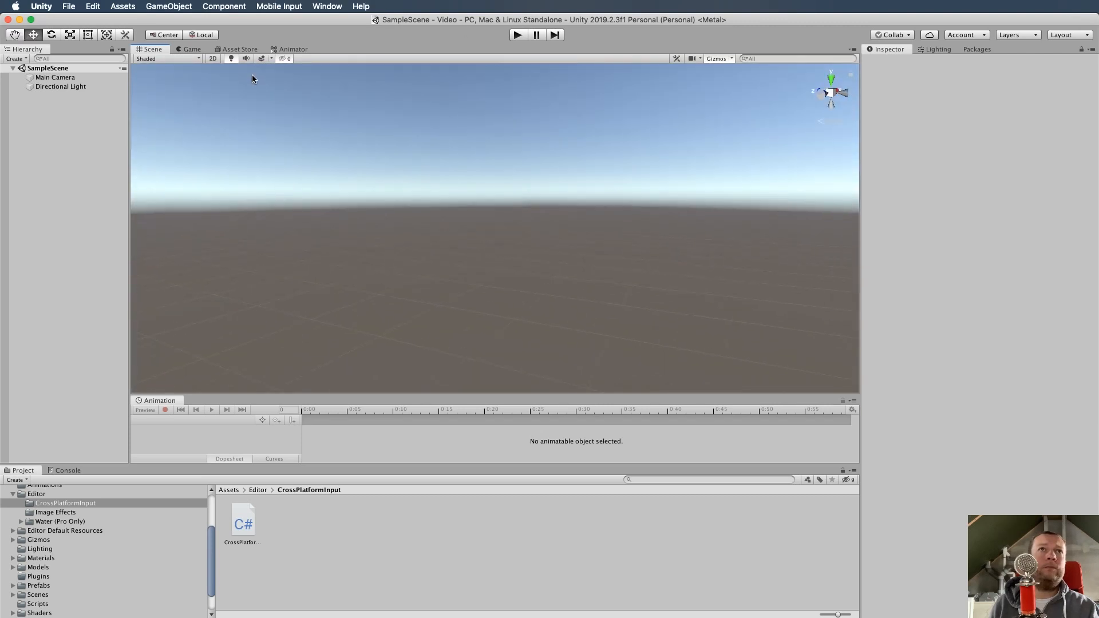
click(248, 50)
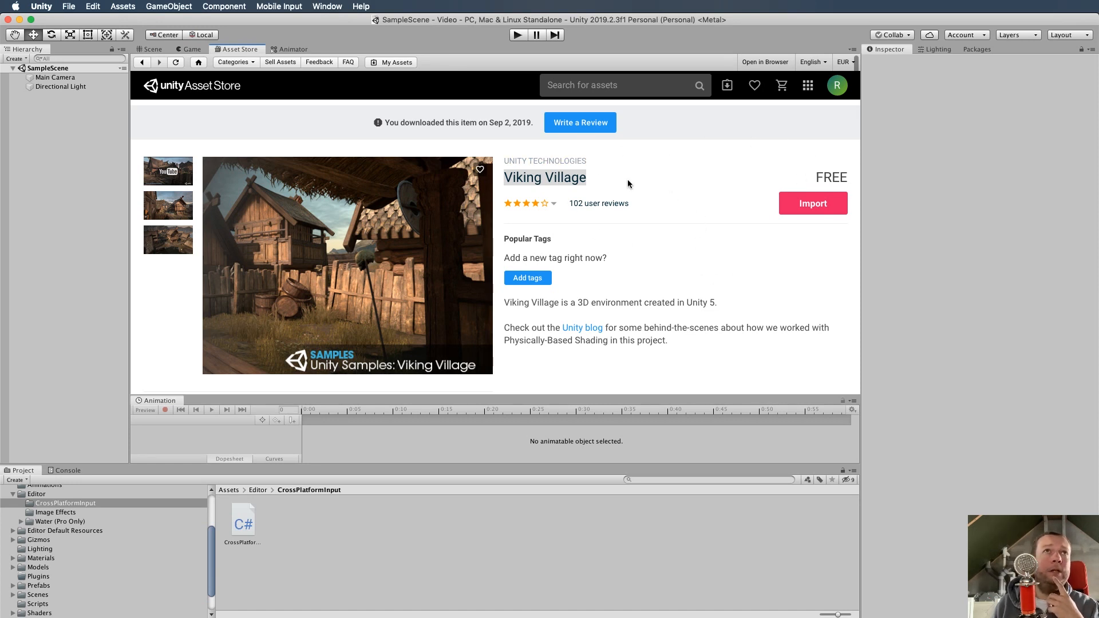
Open The_Viking_Village scene from the Scenes folder and look around the village in the Scene view.
scroll(32, 524, up, 5)
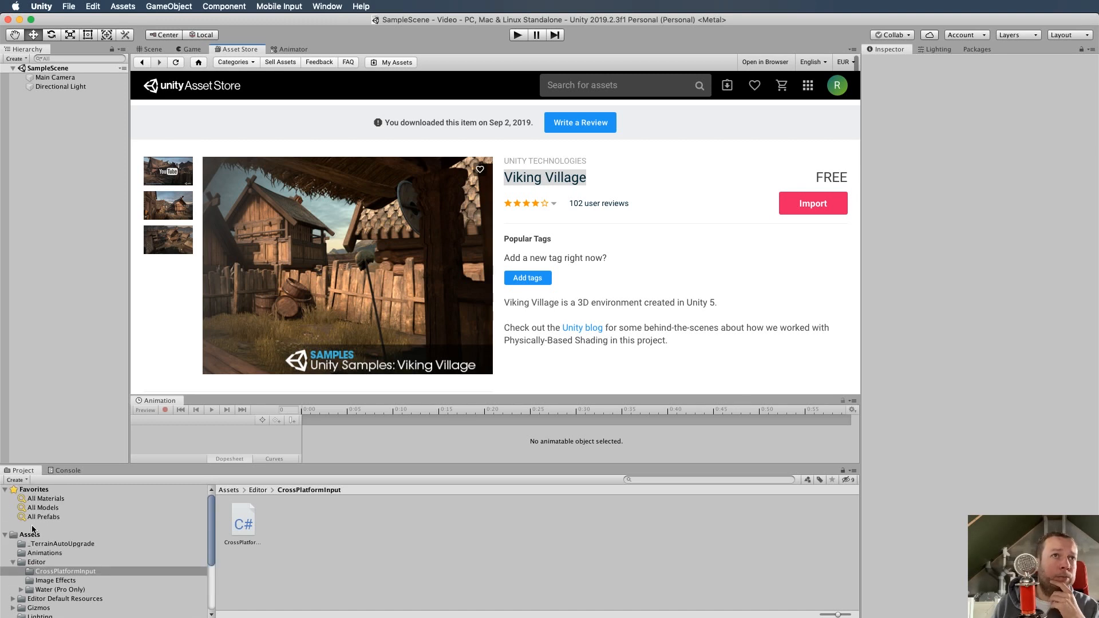
click(12, 564)
scroll(23, 573, down, 4)
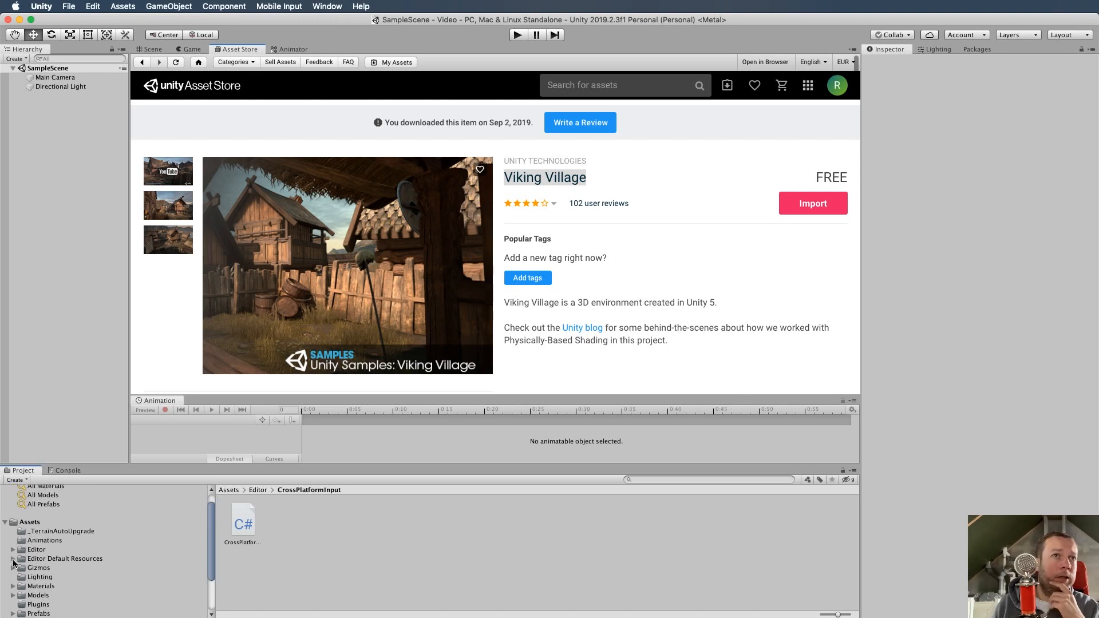
click(38, 581)
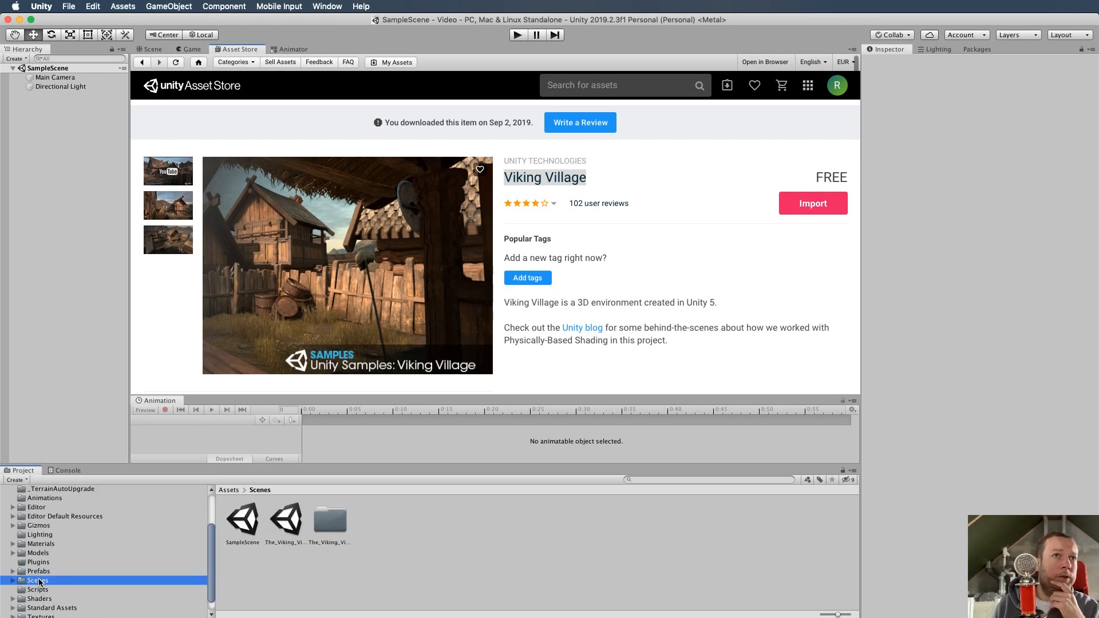
click(284, 522)
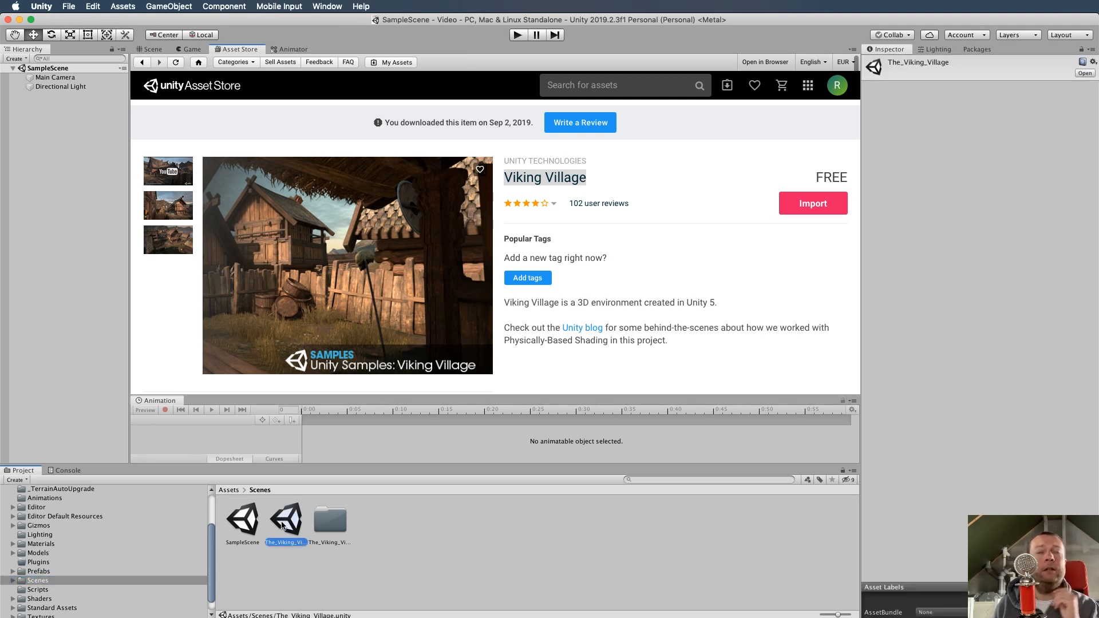
double_click(283, 522)
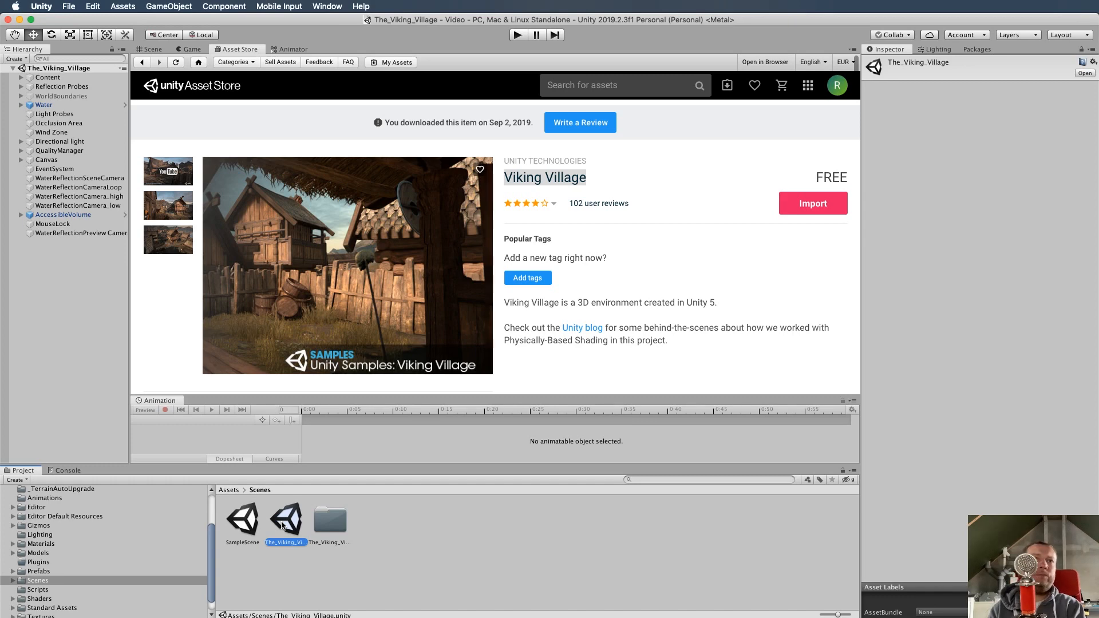
click(152, 50)
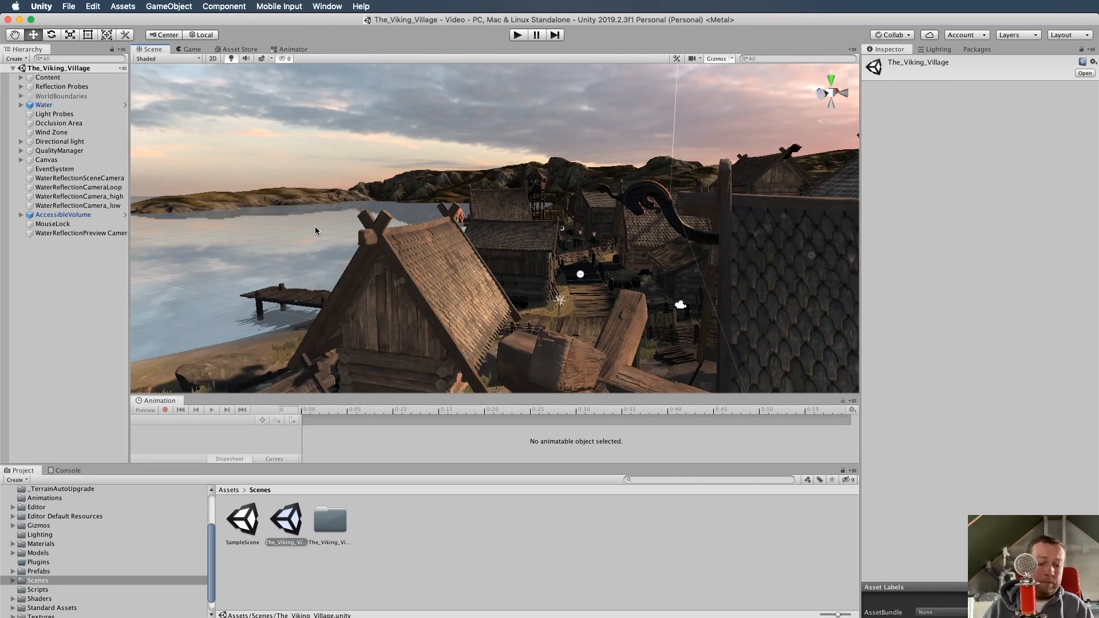
right_drag(511, 217, 981, 302)
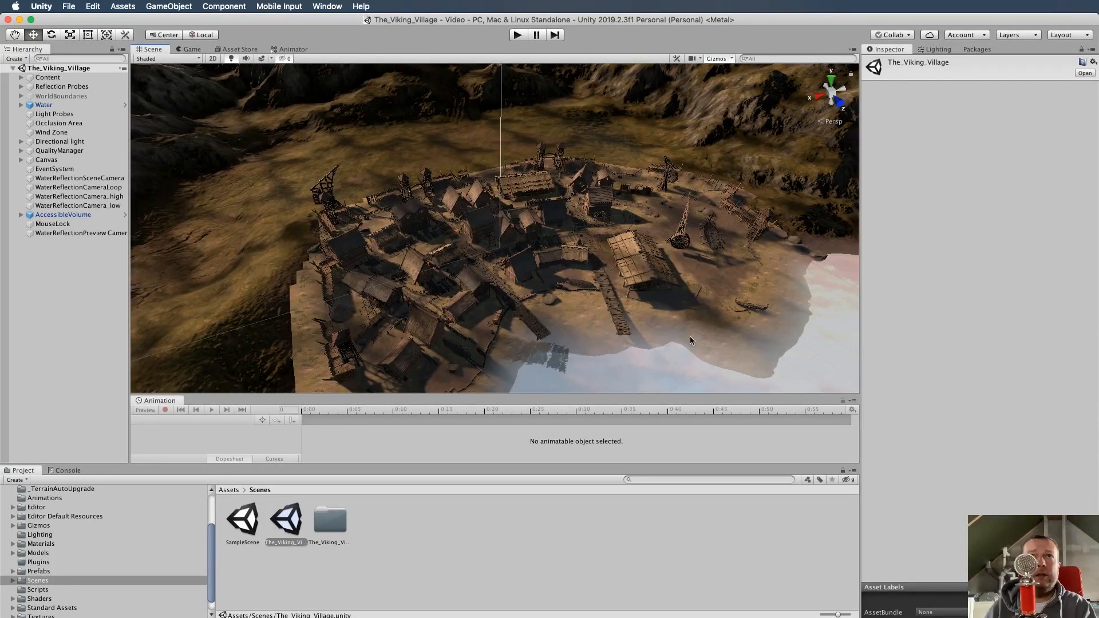
right_drag(542, 243, 349, 184)
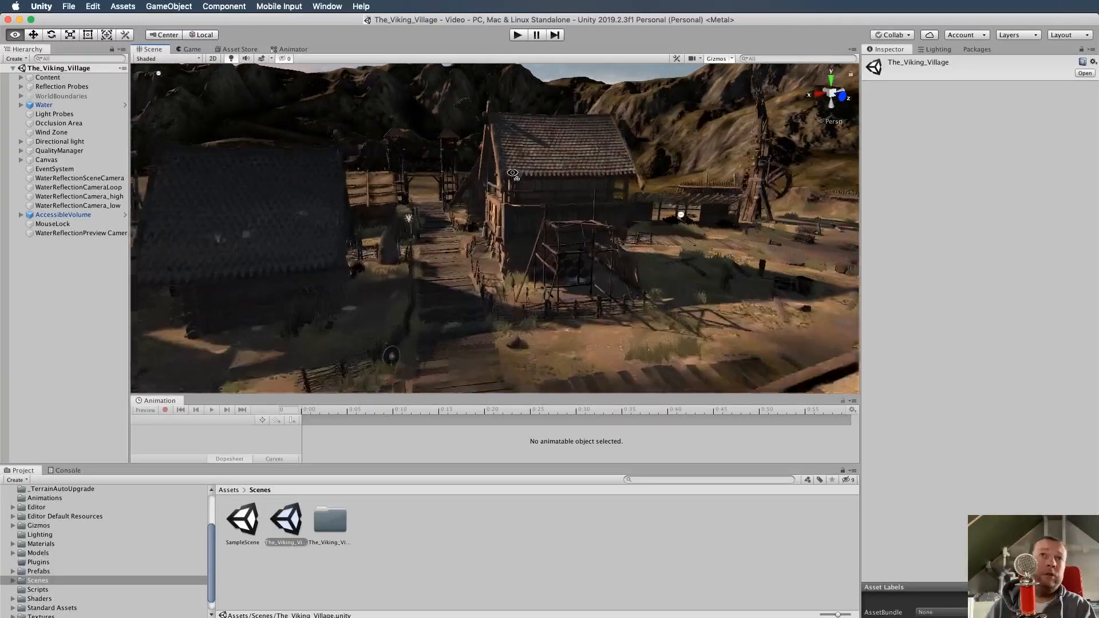
right_drag(513, 174, 1039, 172)
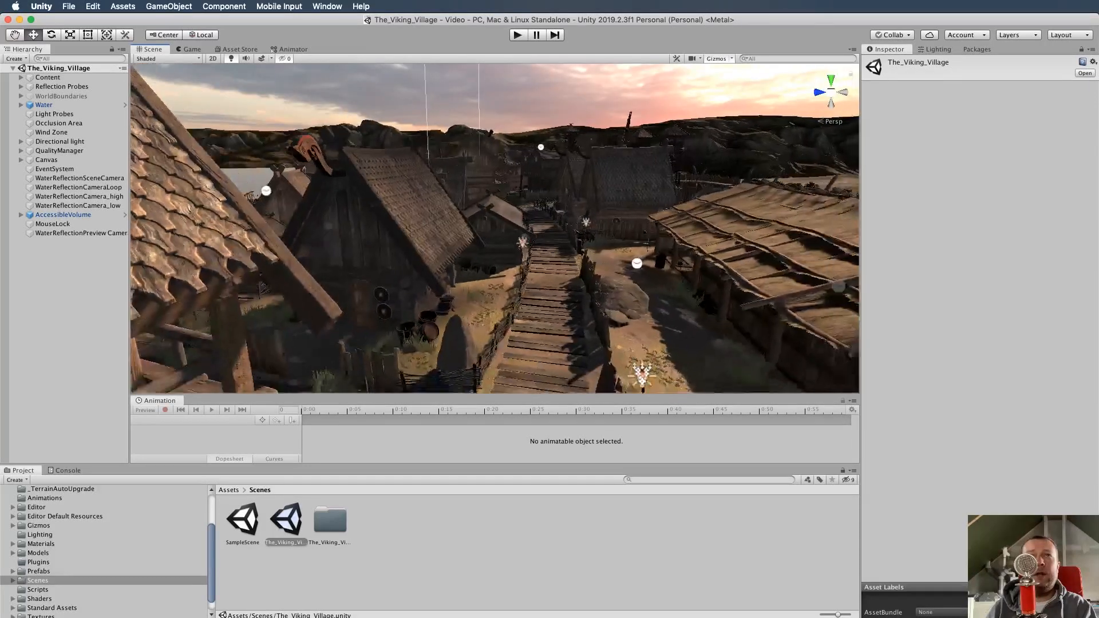
Try to play the scene and inspect the BuildTargetGroup.WebPlayer compiler error in the console.
click(522, 35)
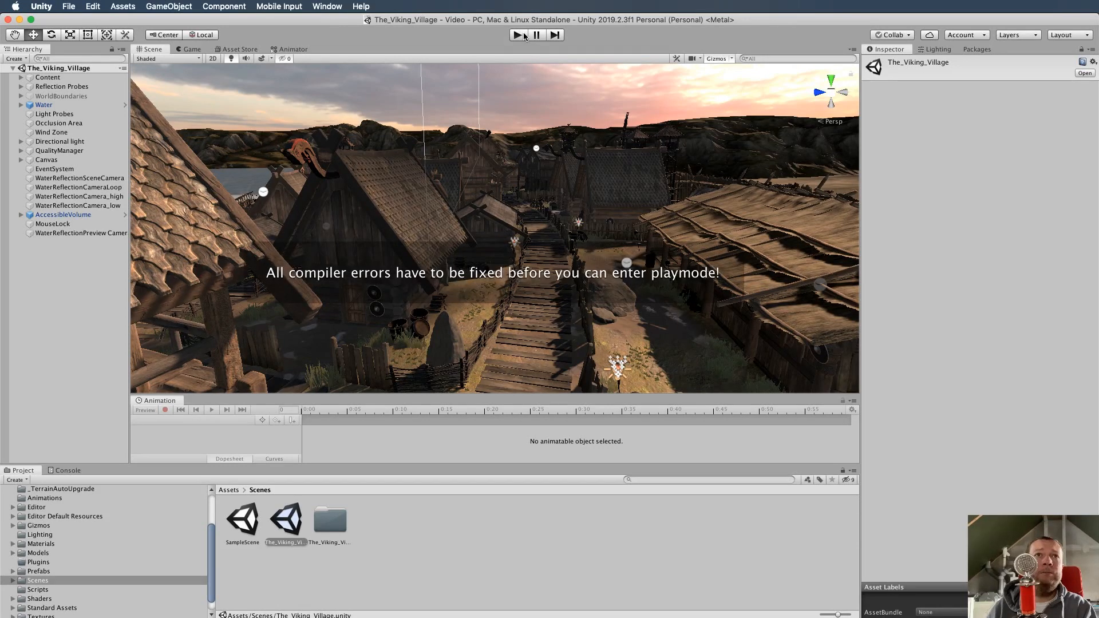
click(67, 470)
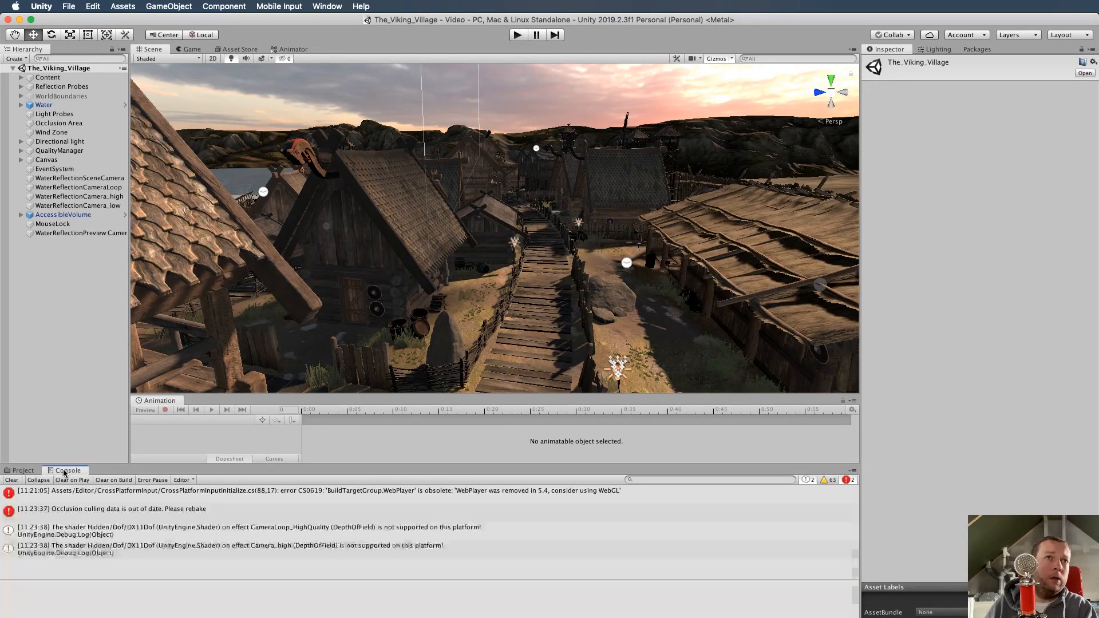
click(92, 491)
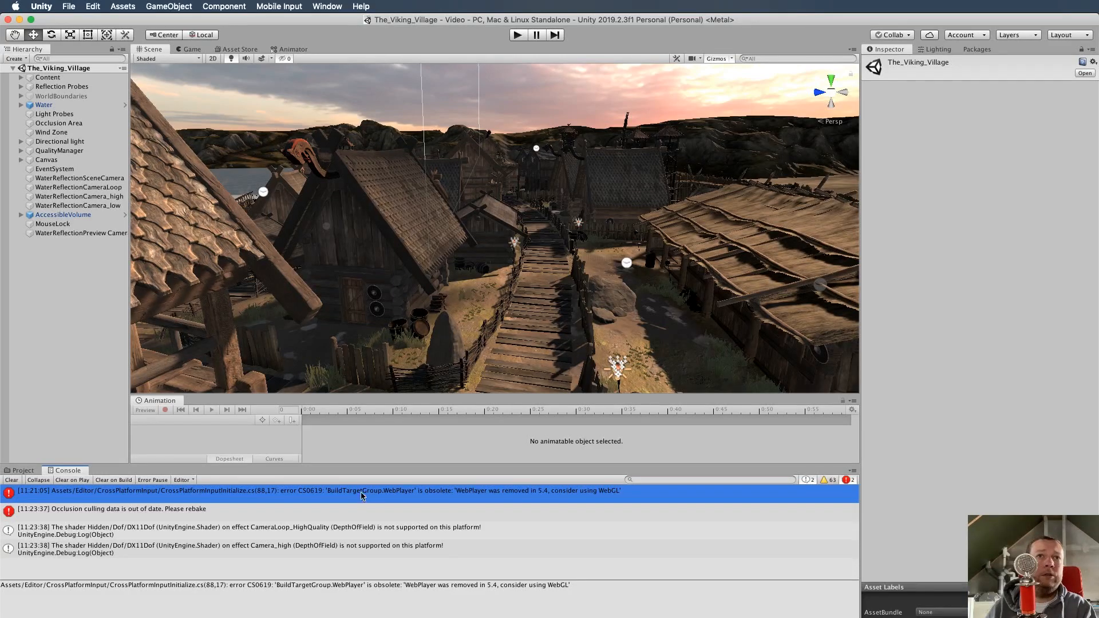
Switch to CrossPlatformInputInitialize.cs in Visual Studio, replace WebPlayer with WebGL in the buildTargetGroups array, and save the script.
key(ctrl+Up)
click(352, 337)
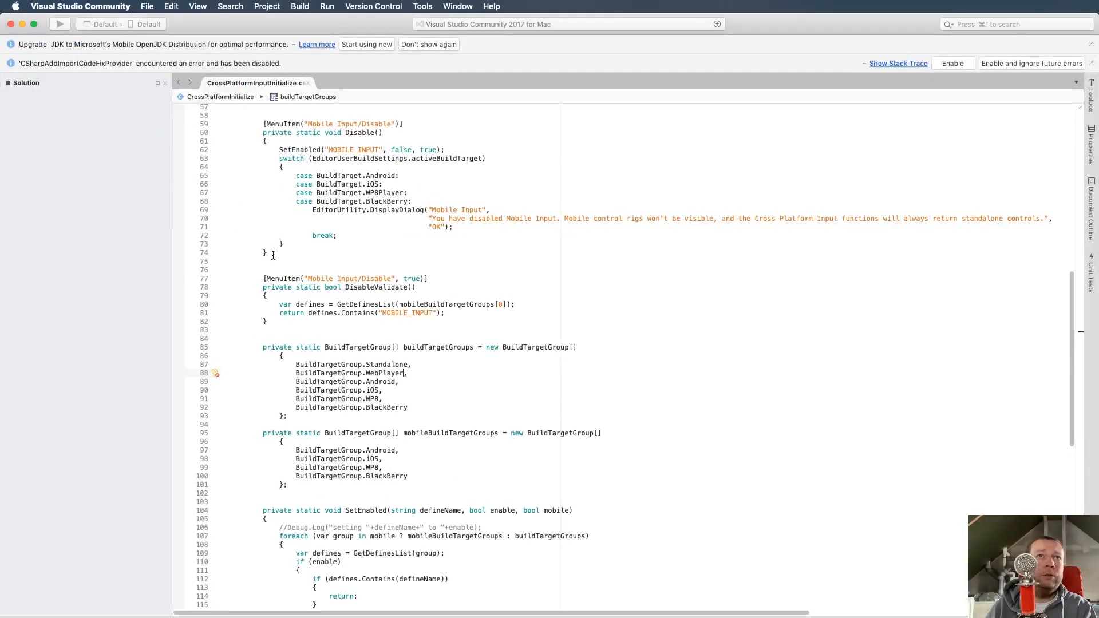
scroll(273, 256, down, 4)
scroll(271, 270, up, 2)
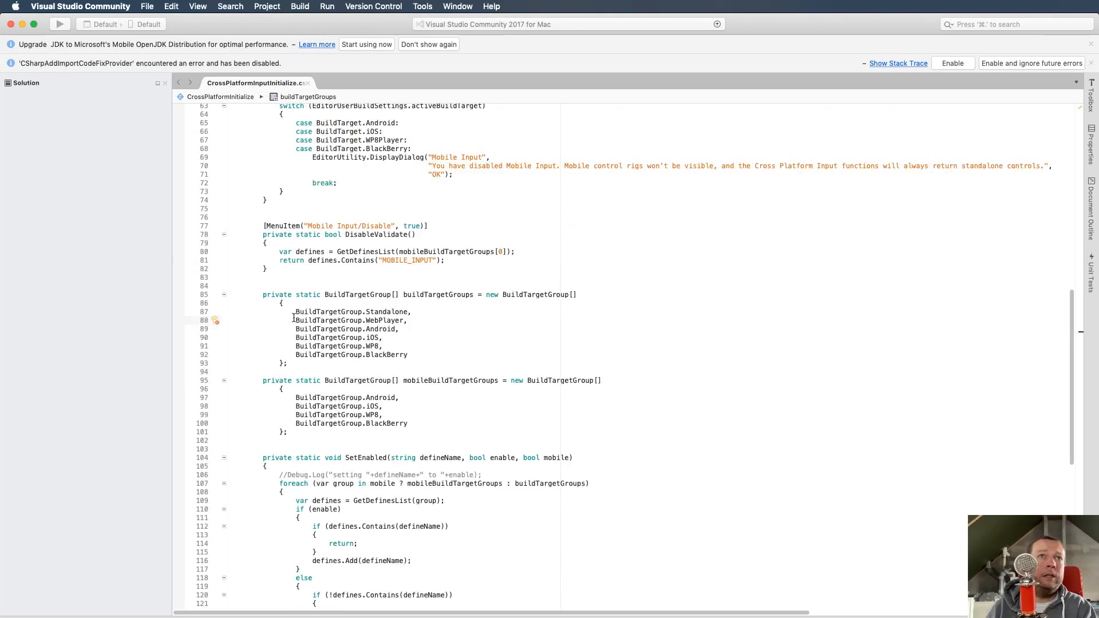
drag(377, 317, 384, 317)
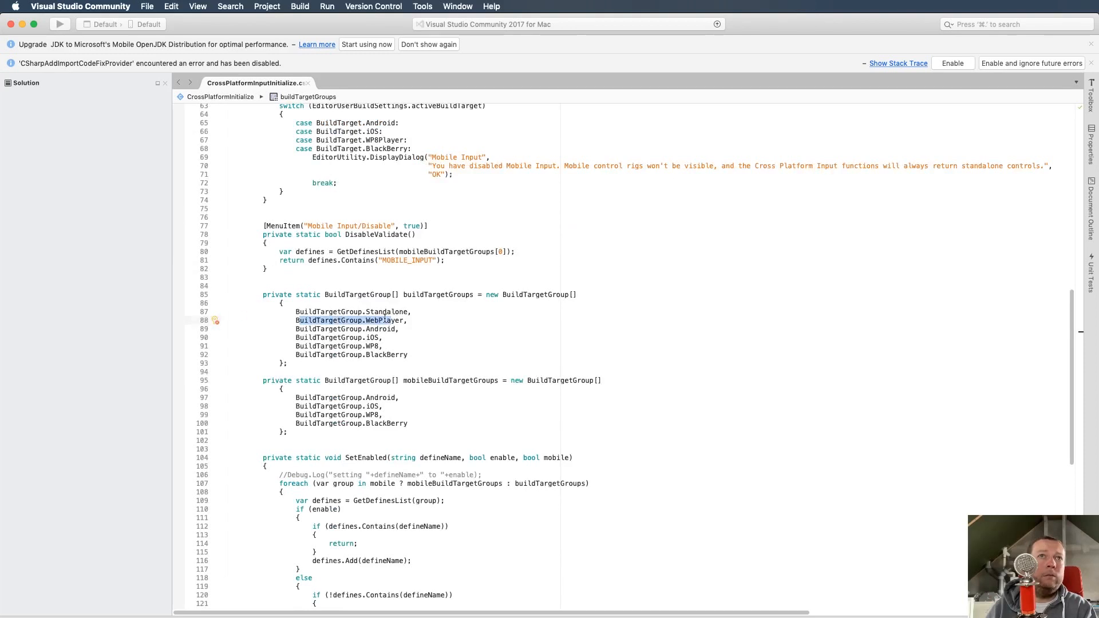
click(378, 321)
drag(379, 321, 404, 324)
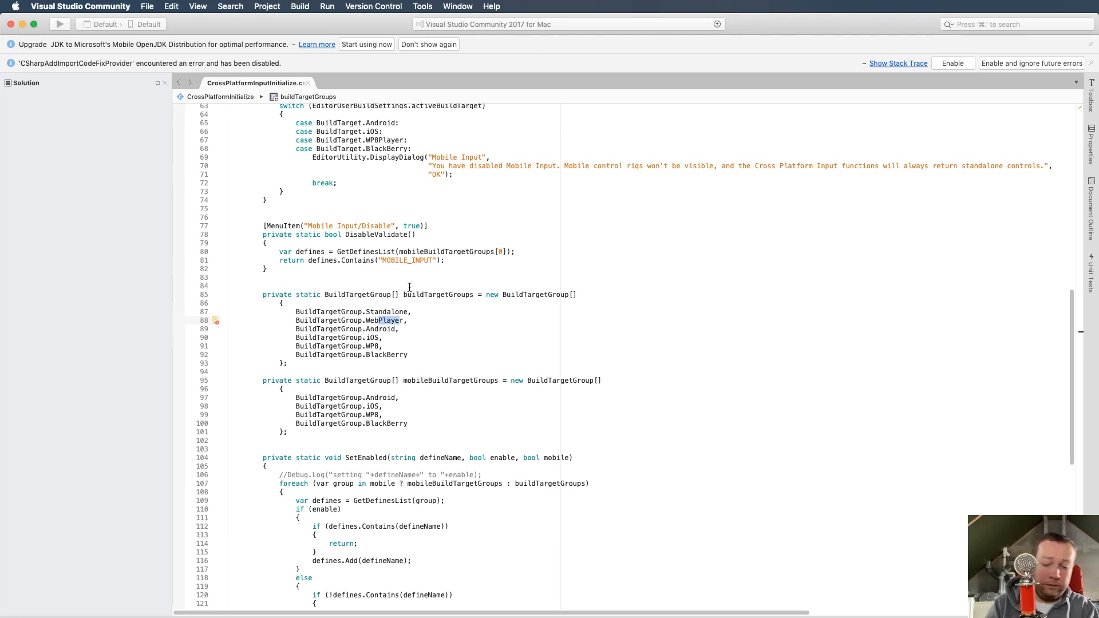
text(GL)
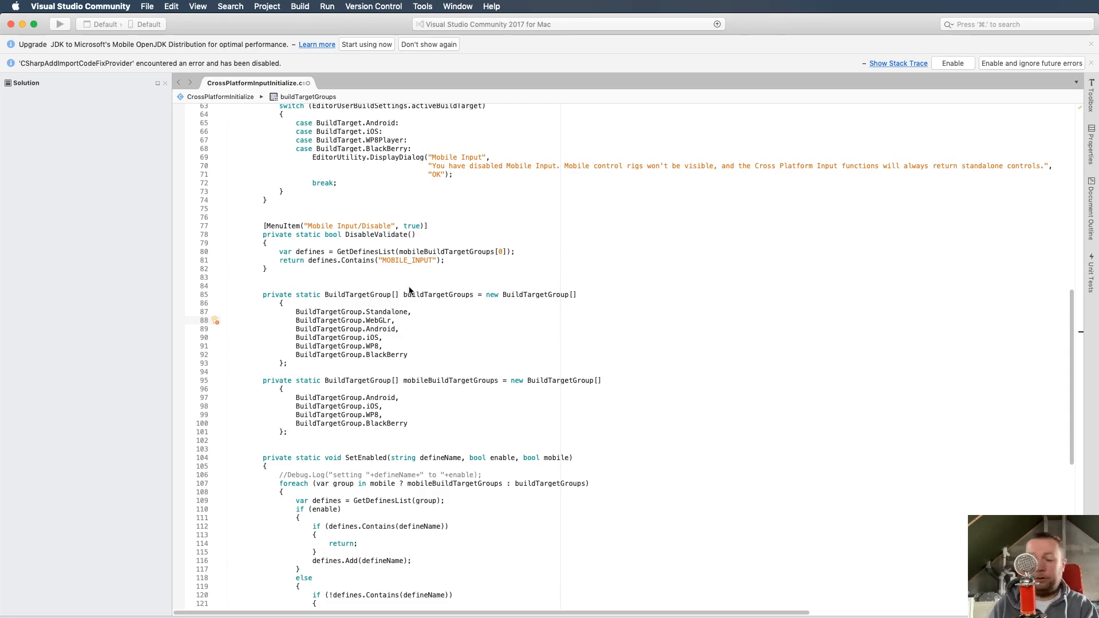
key(Delete)
key(super+s)
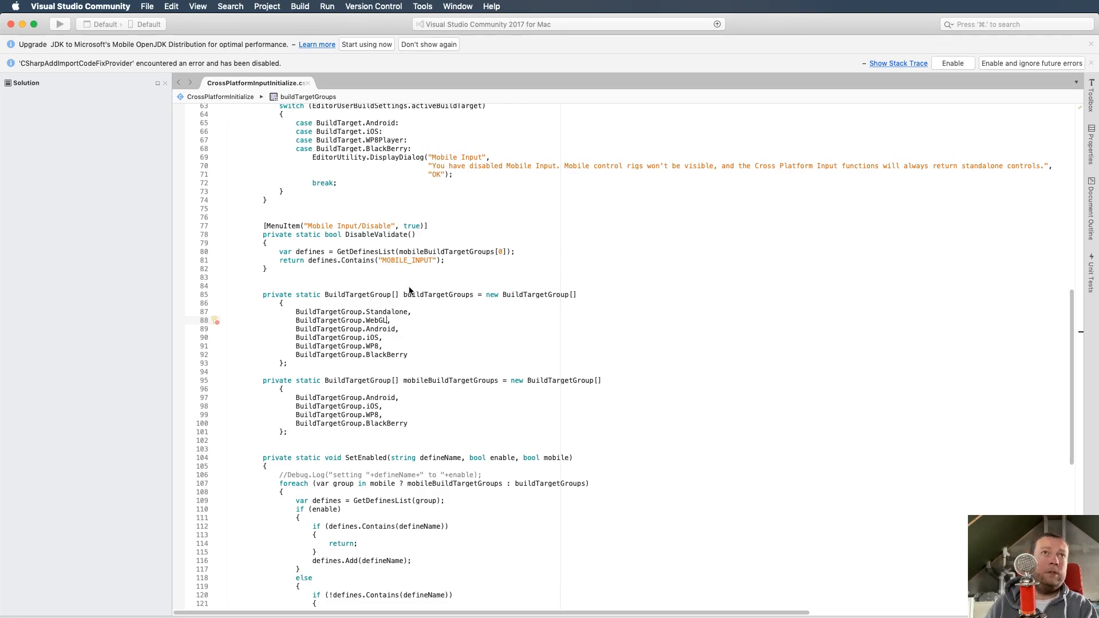
Switch back to Unity, play the Viking Village scene to test the script fix, and stop playback.
key(ctrl+Up)
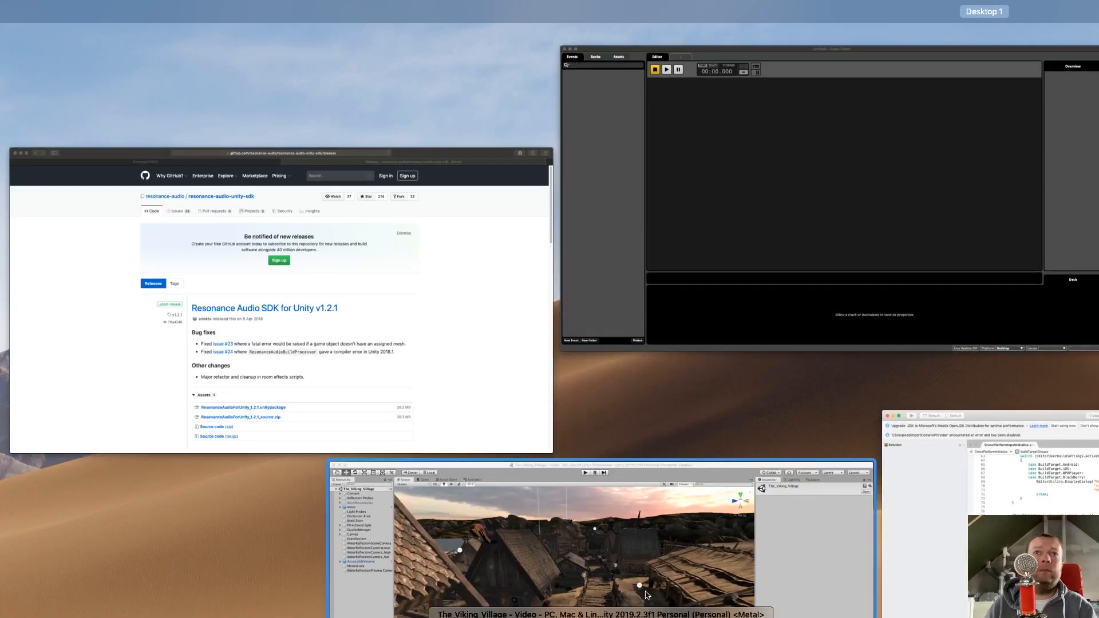
click(645, 593)
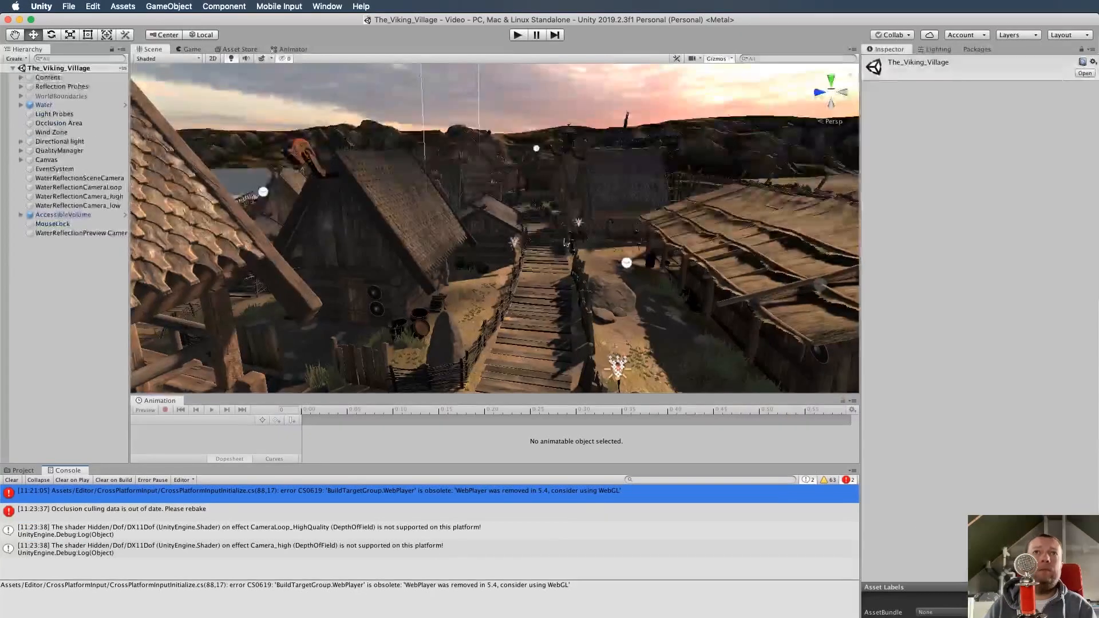
click(518, 36)
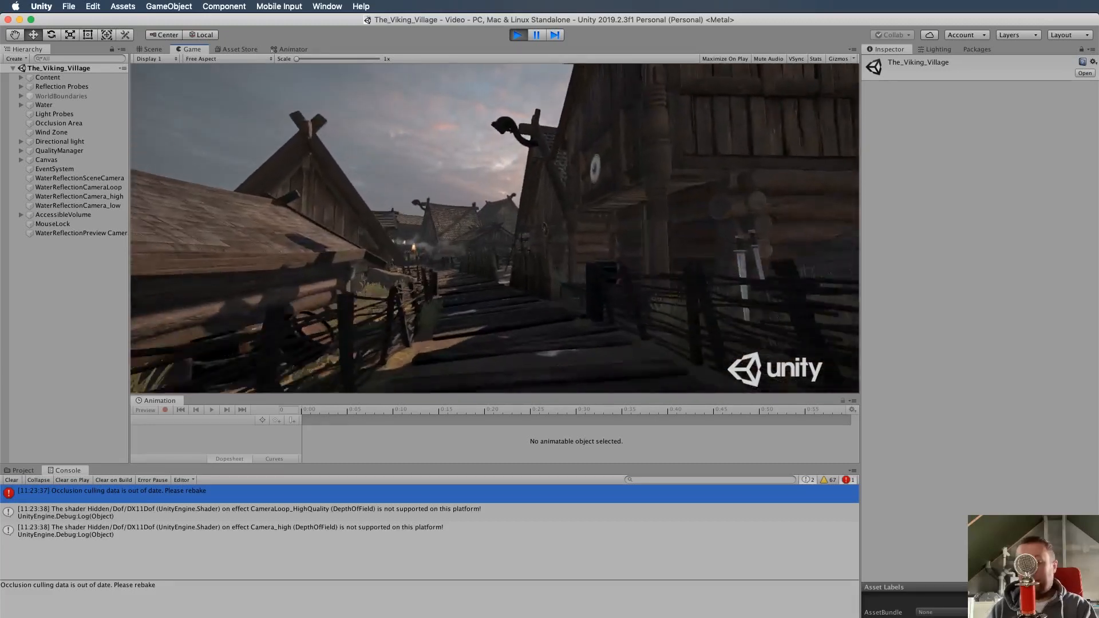
key(super+p)
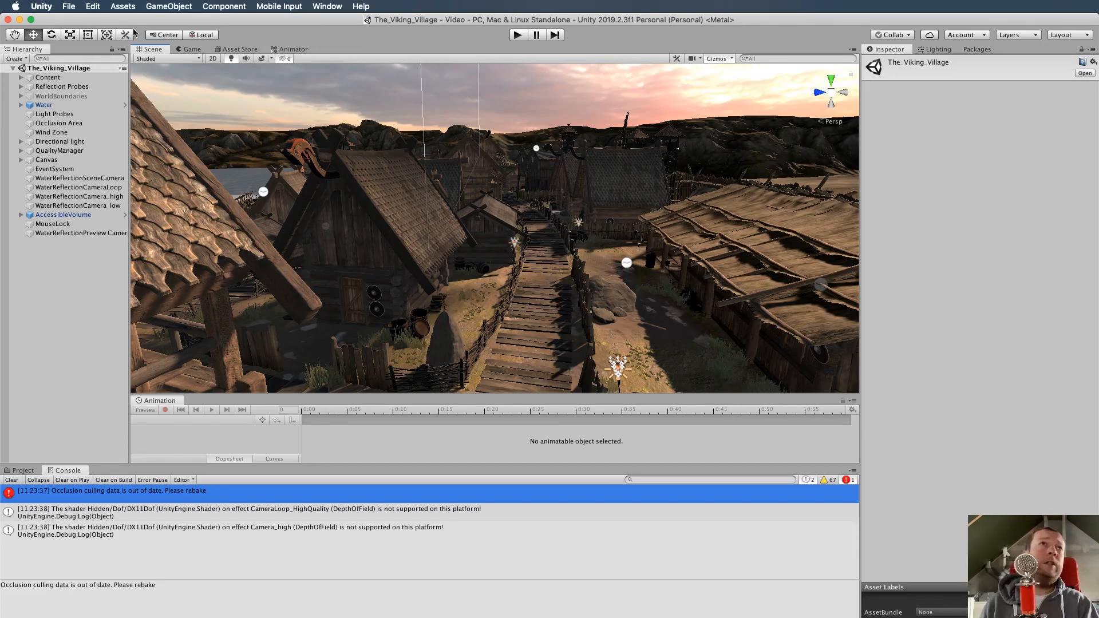
Review the Audio category of the project settings, including the Disable Unity Audio option, and close the settings.
click(90, 7)
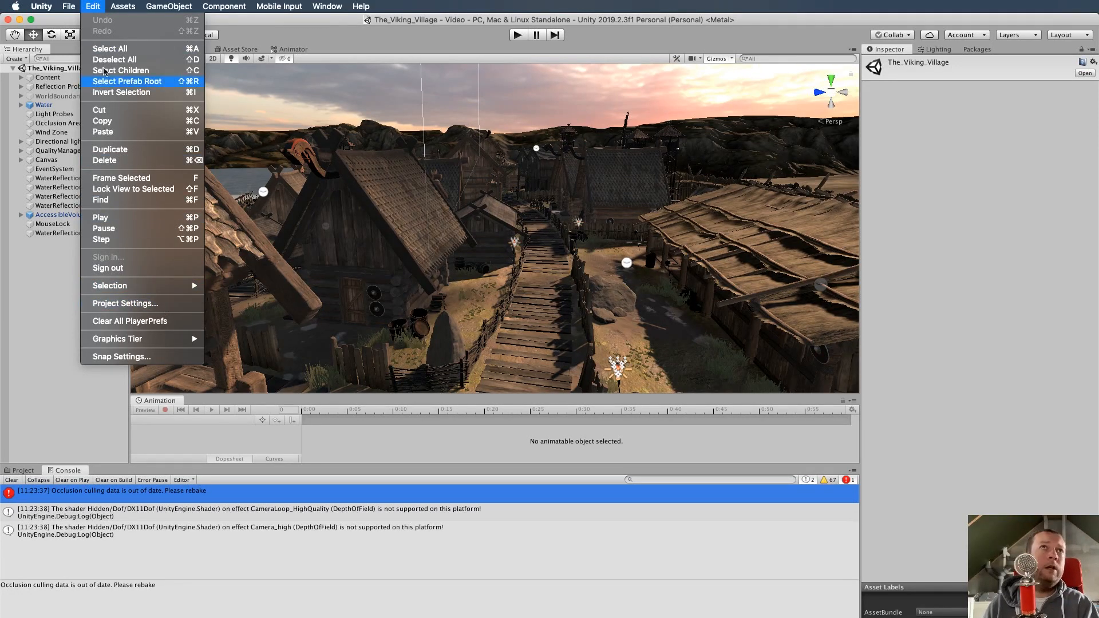
click(147, 304)
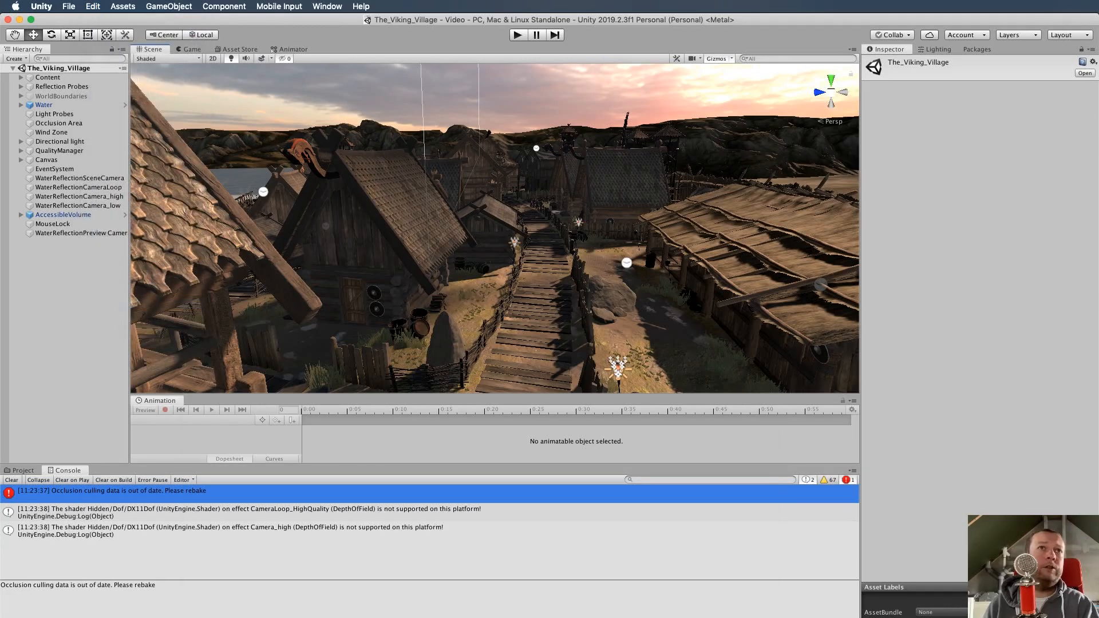
click(204, 323)
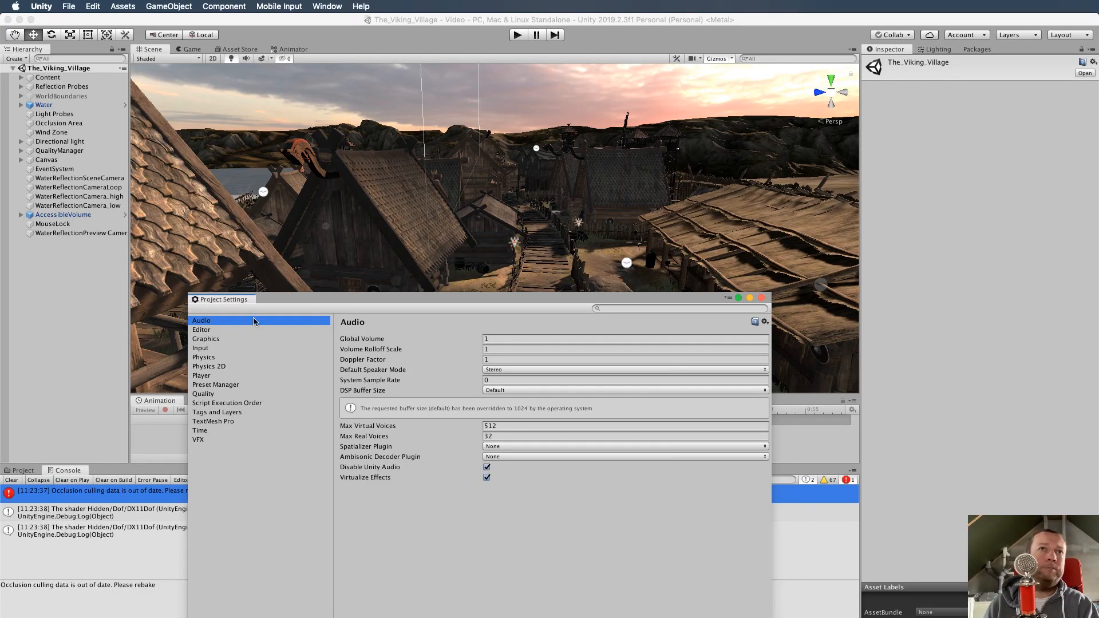
click(762, 299)
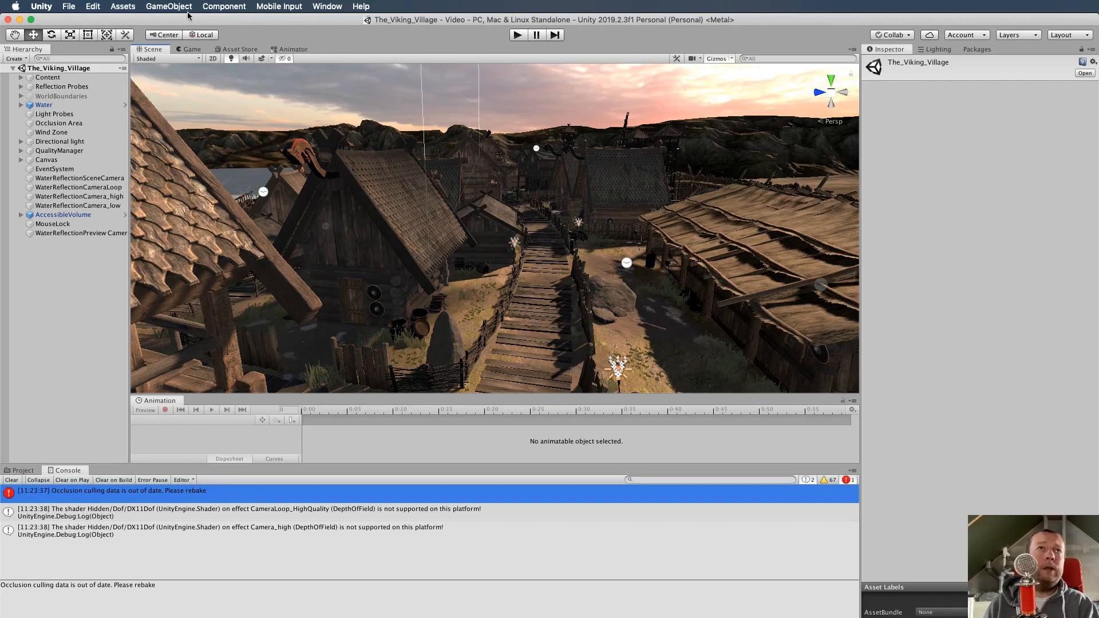
Import all items of the ResonanceAudioForUnity_1.2.1 custom package from Downloads and view the added ResonanceAudio commands.
click(128, 7)
mouse_move(181, 124)
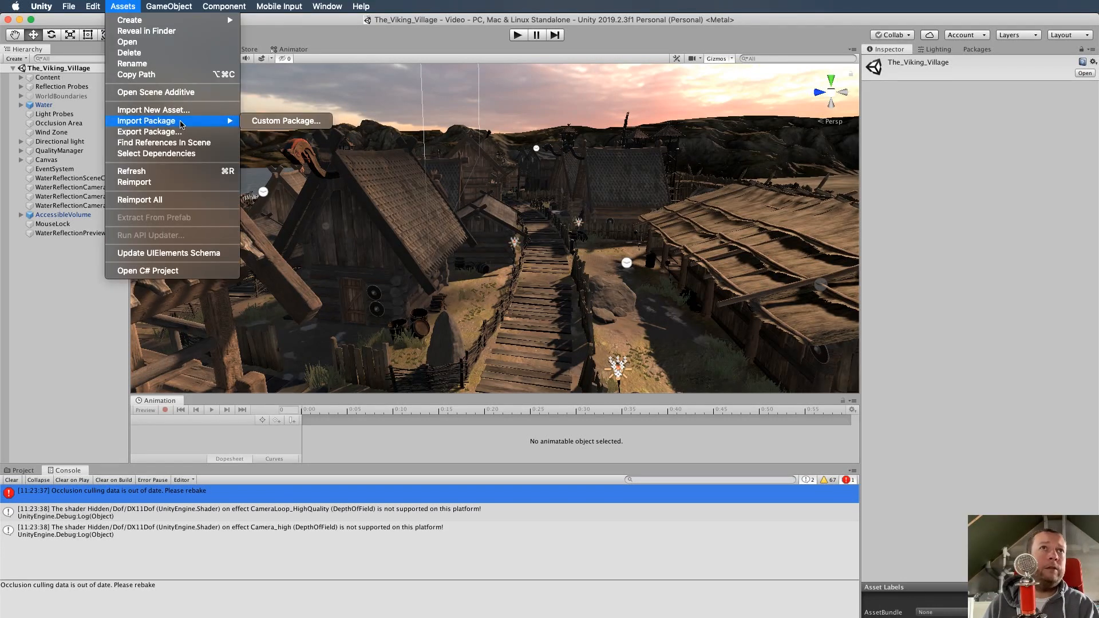
click(287, 121)
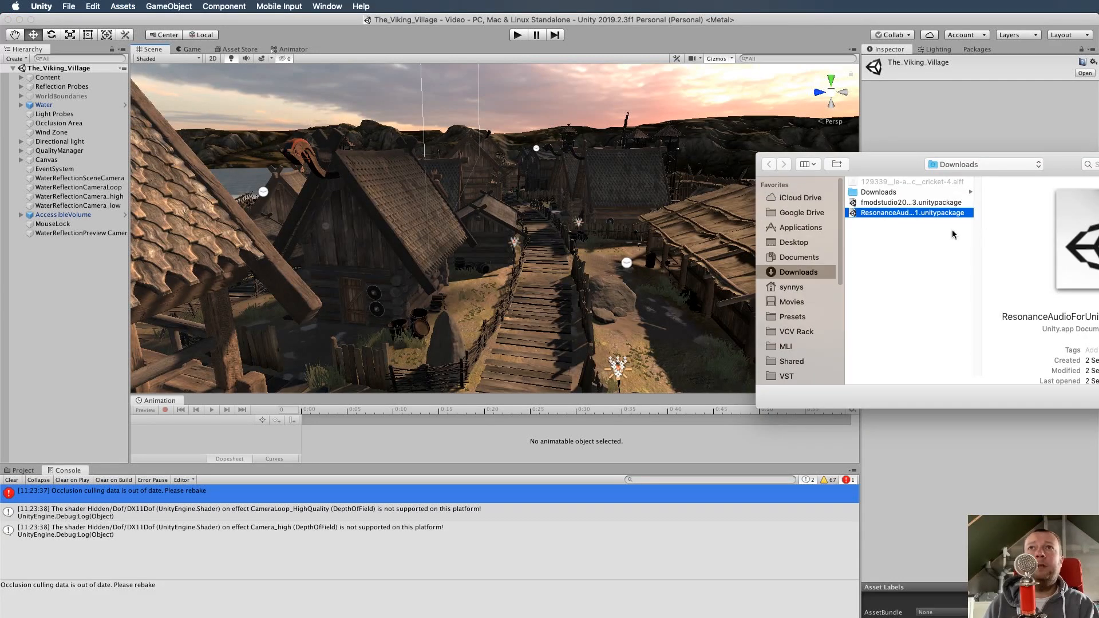
click(900, 204)
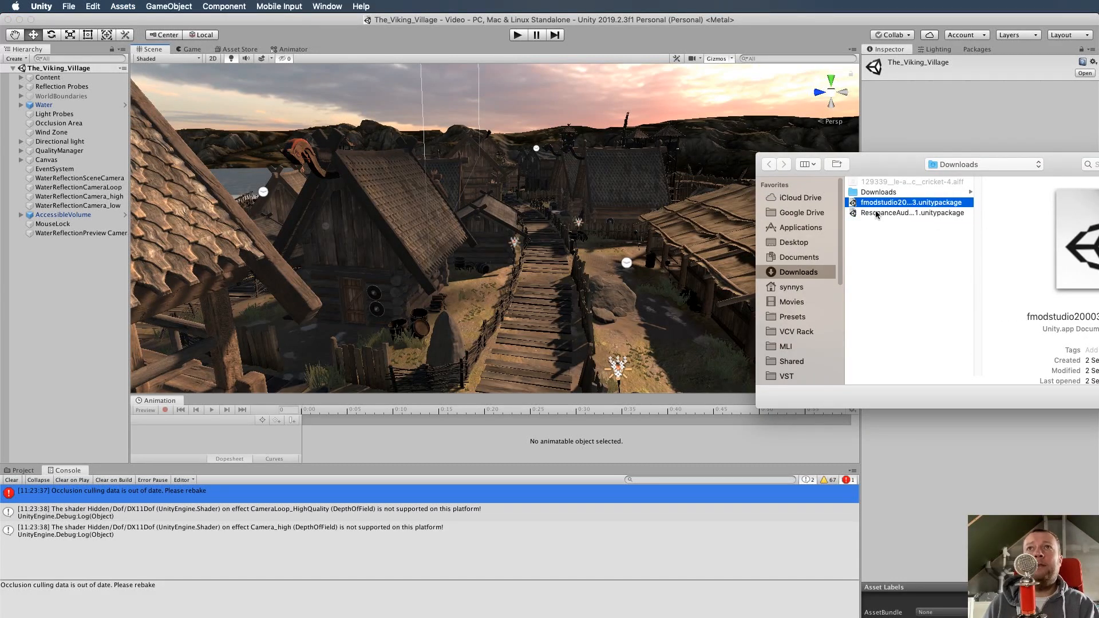
click(871, 213)
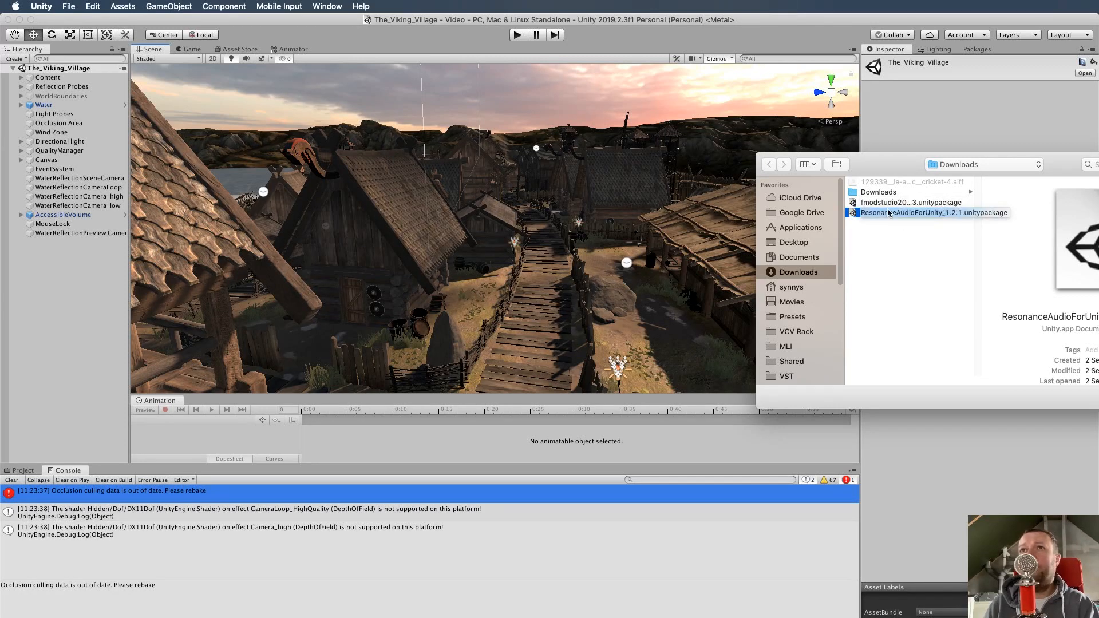
key(Return)
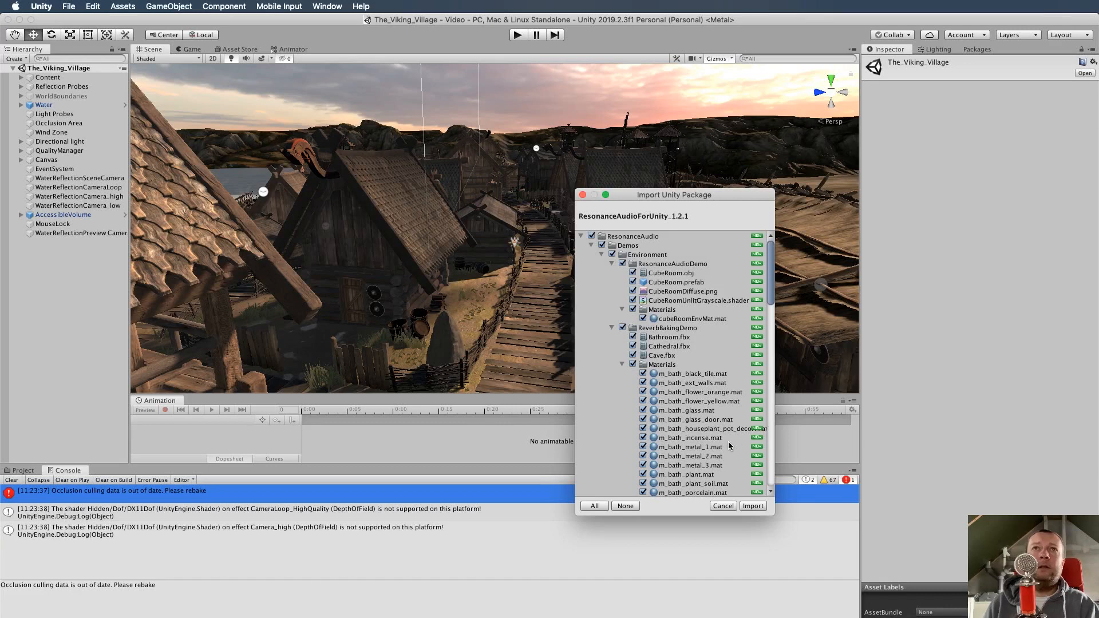
click(753, 506)
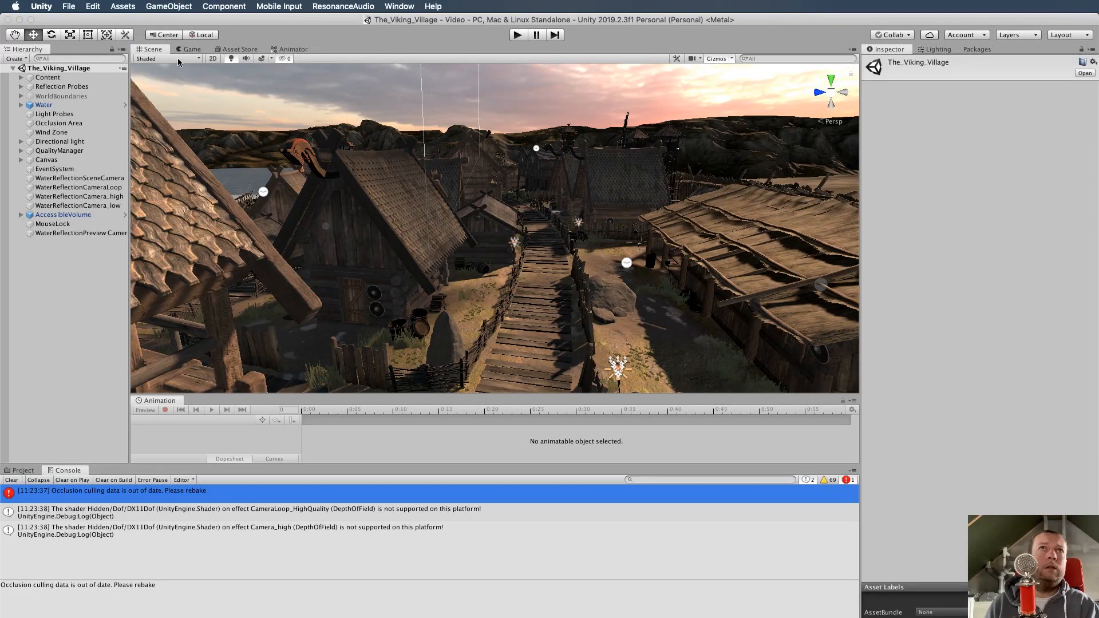
click(349, 5)
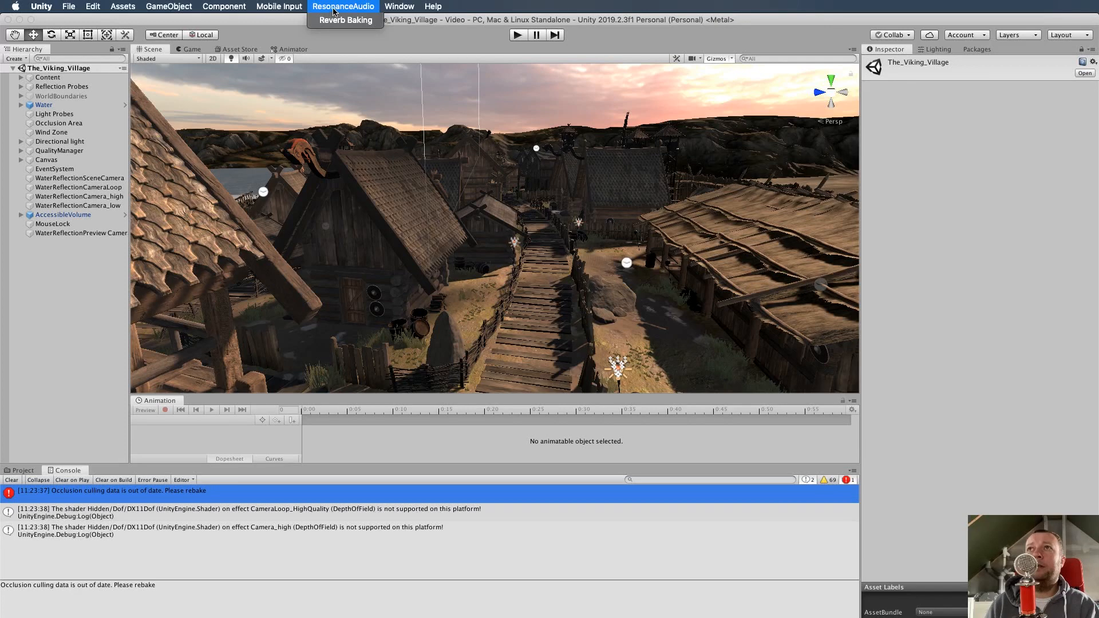
click(280, 25)
Import the fmodstudio20003 custom package from the Downloads folder into the project.
click(119, 6)
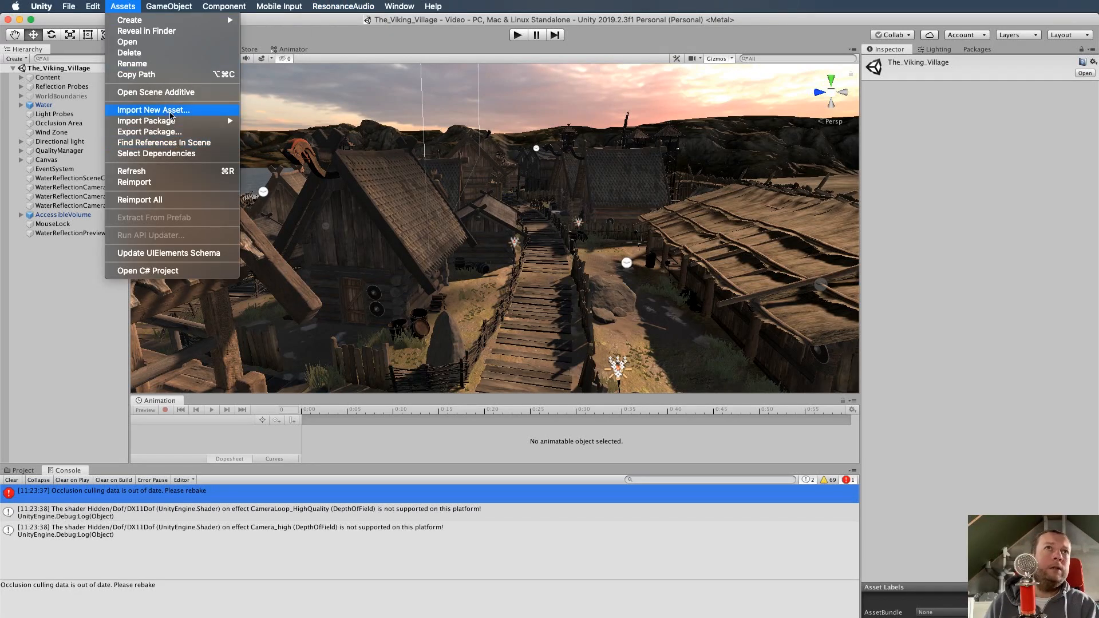
mouse_move(177, 121)
click(280, 121)
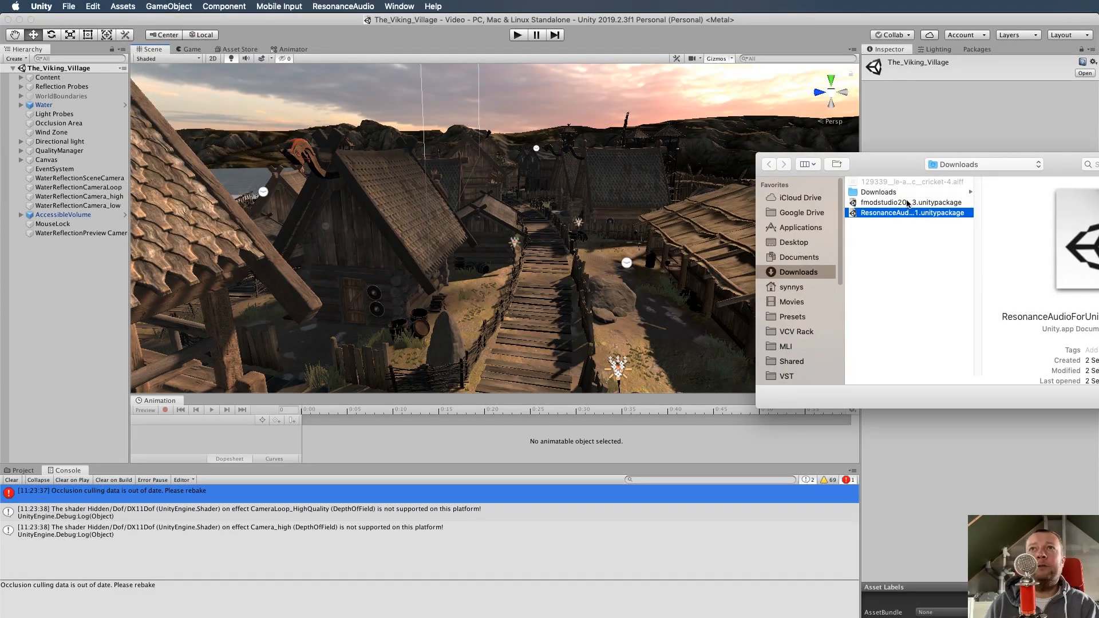
click(905, 203)
double_click(905, 202)
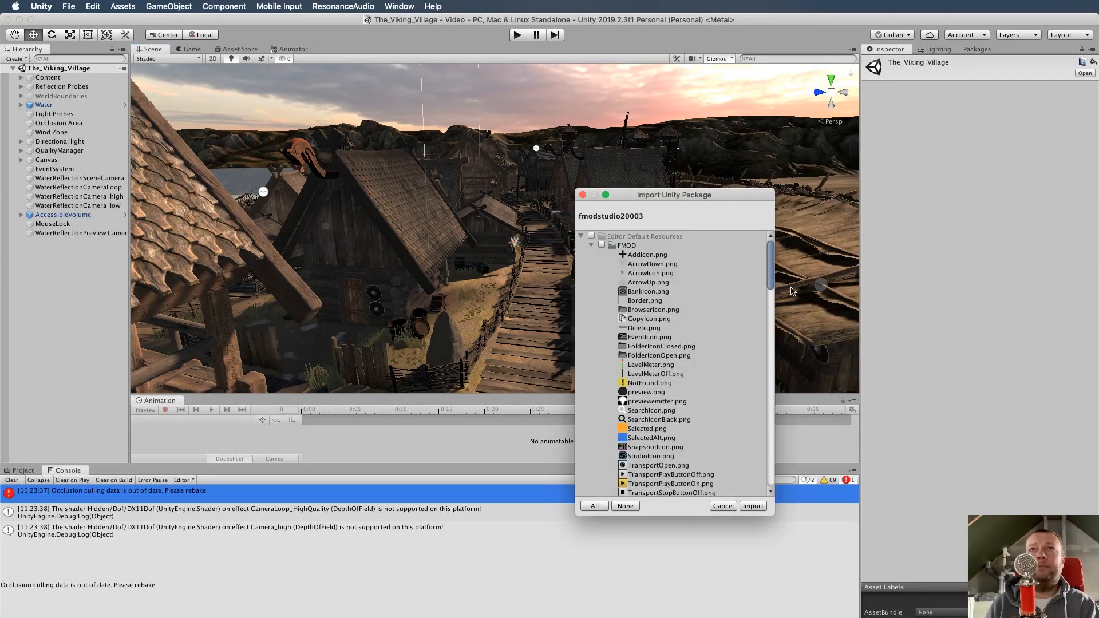
click(752, 506)
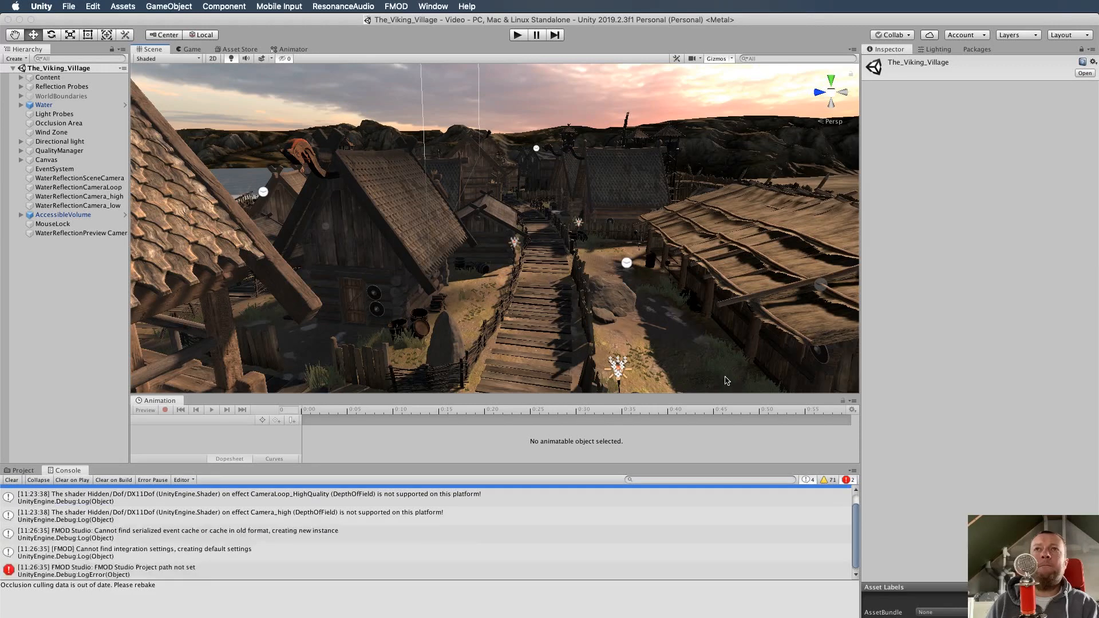
Inspect the console error about the FMOD Studio project path and open the FMOD integration settings.
click(86, 571)
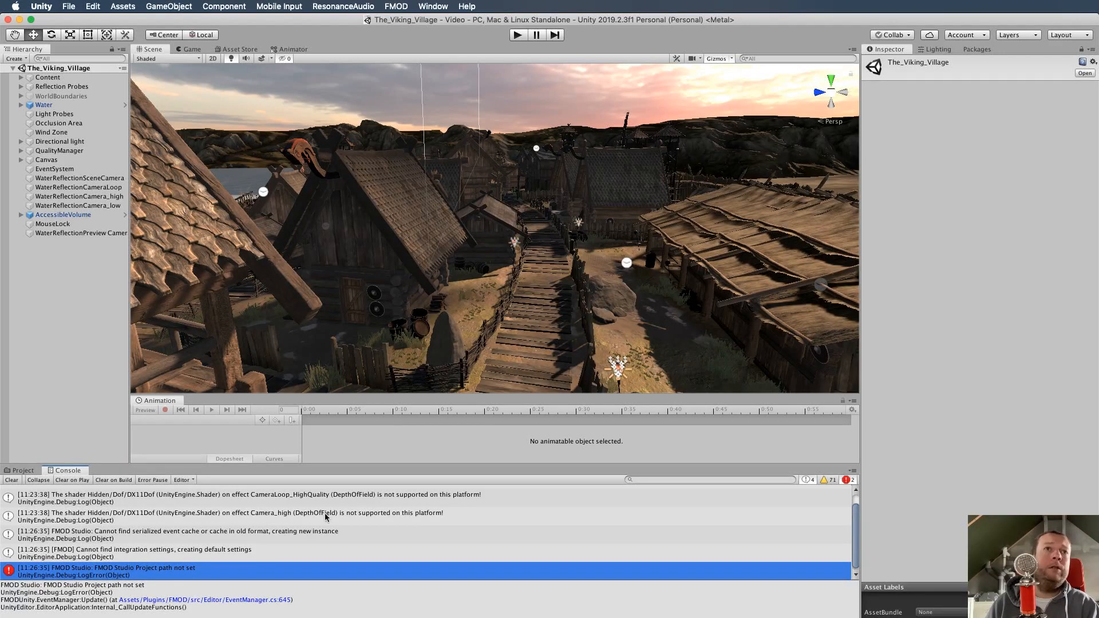
click(397, 7)
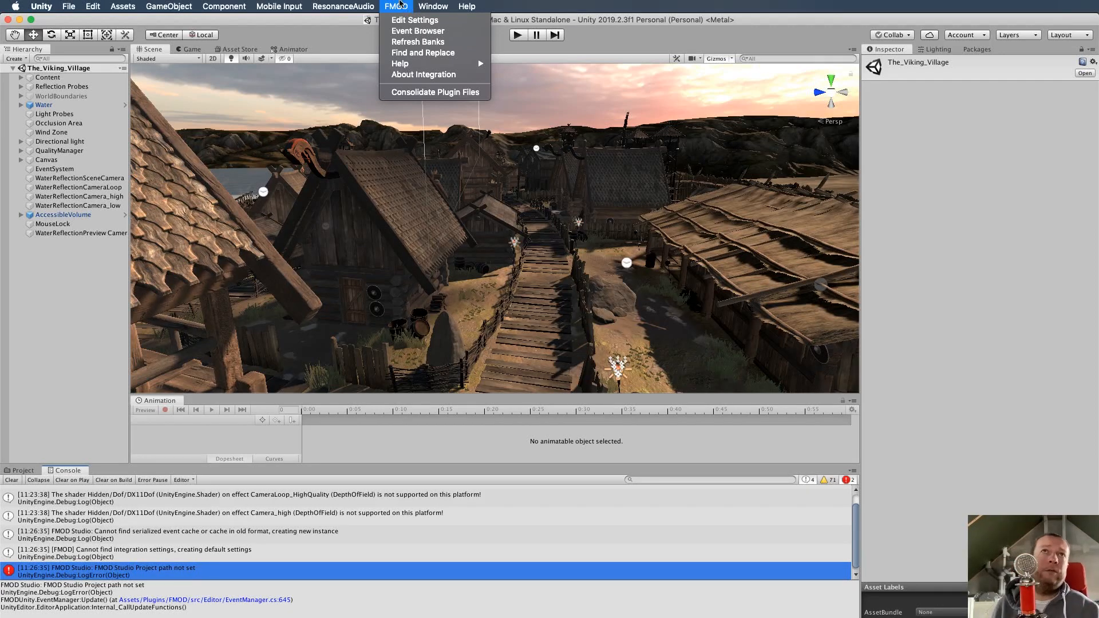
click(417, 24)
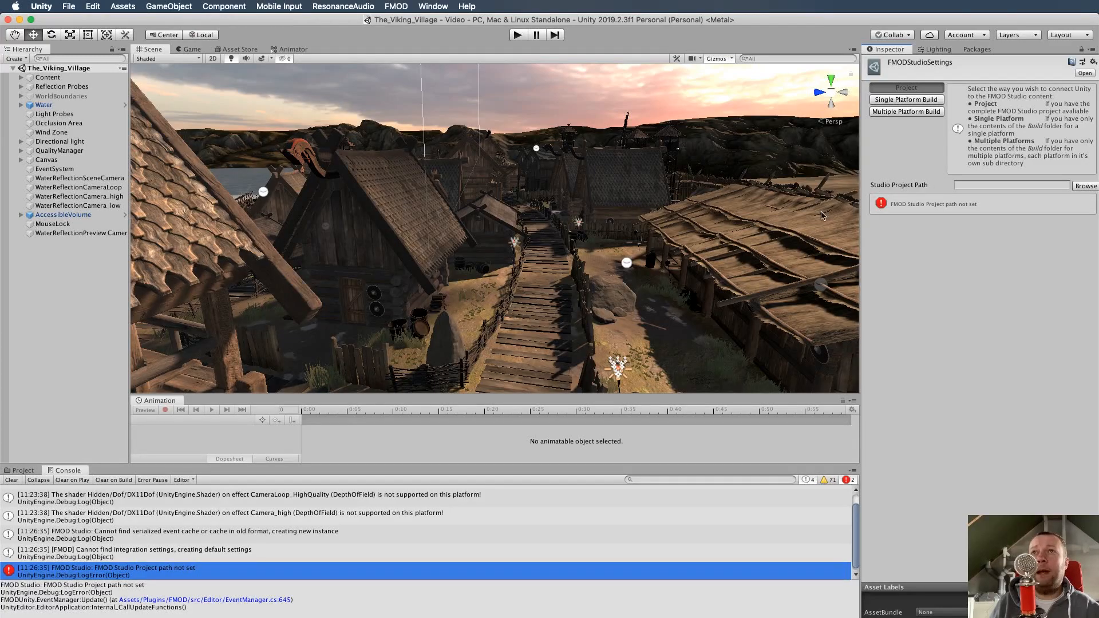
Switch to the untitled project in FMOD Studio.
key(ctrl+Up)
click(771, 193)
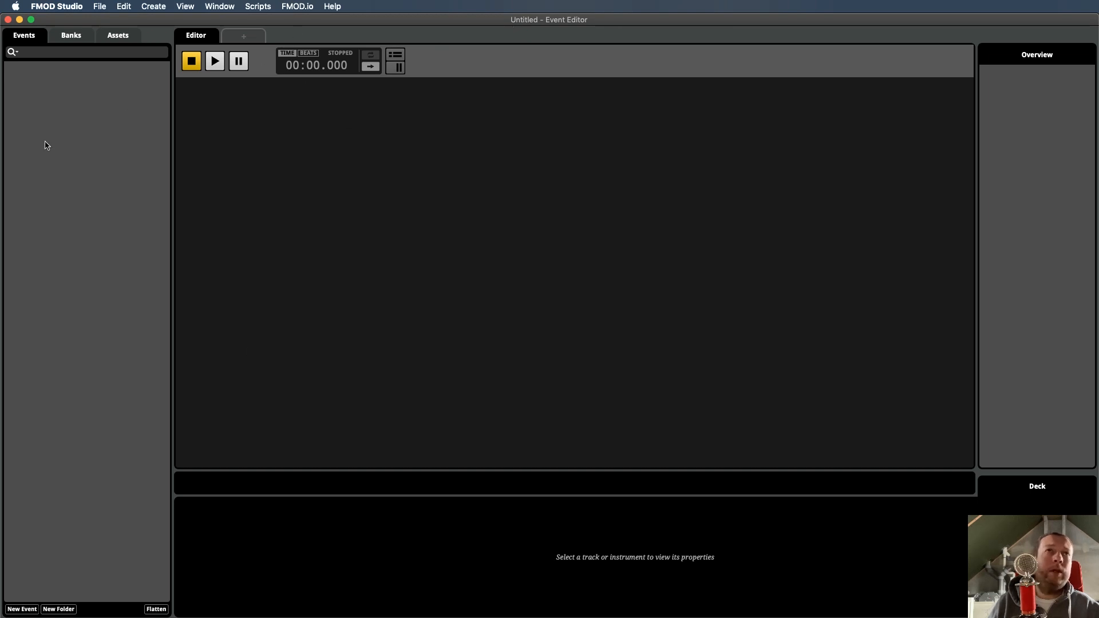
right_click(56, 108)
mouse_move(92, 115)
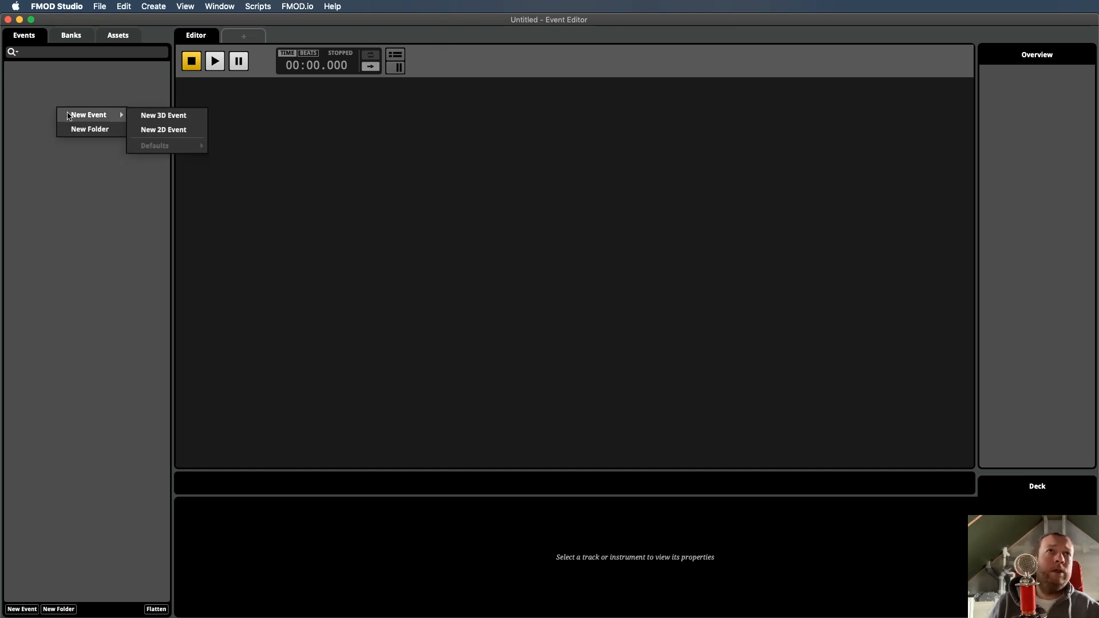
click(166, 116)
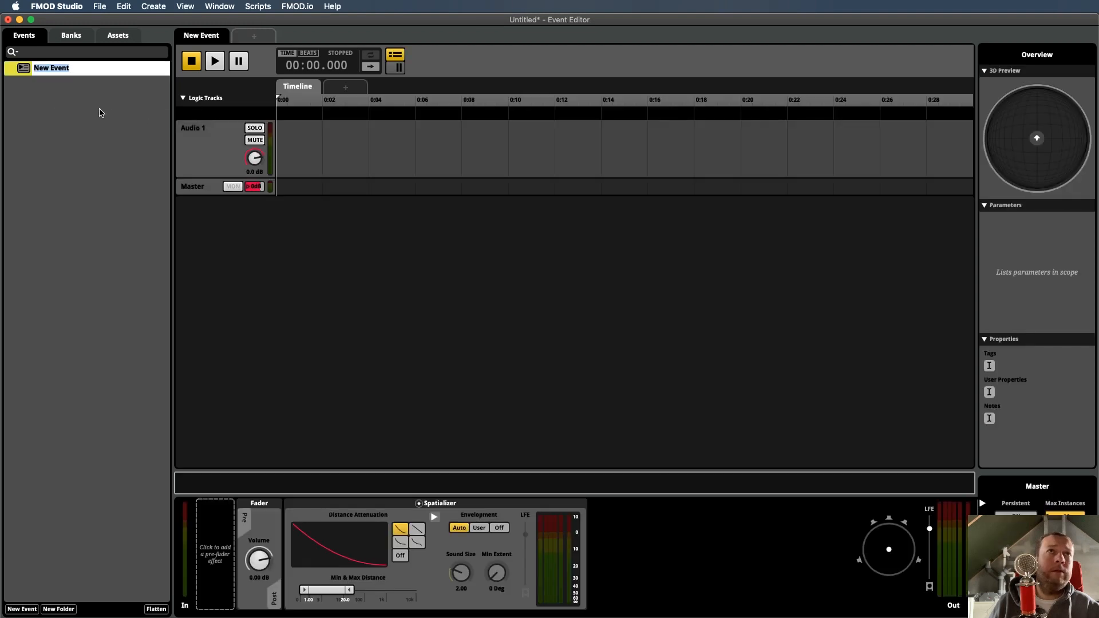
text(cr)
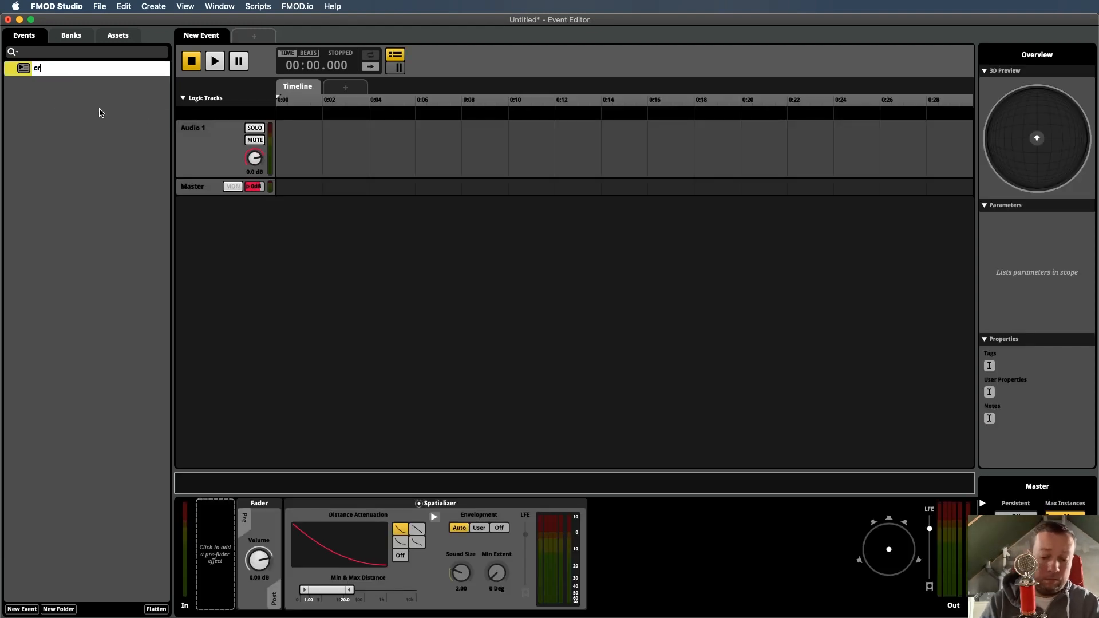
text(ickerts)
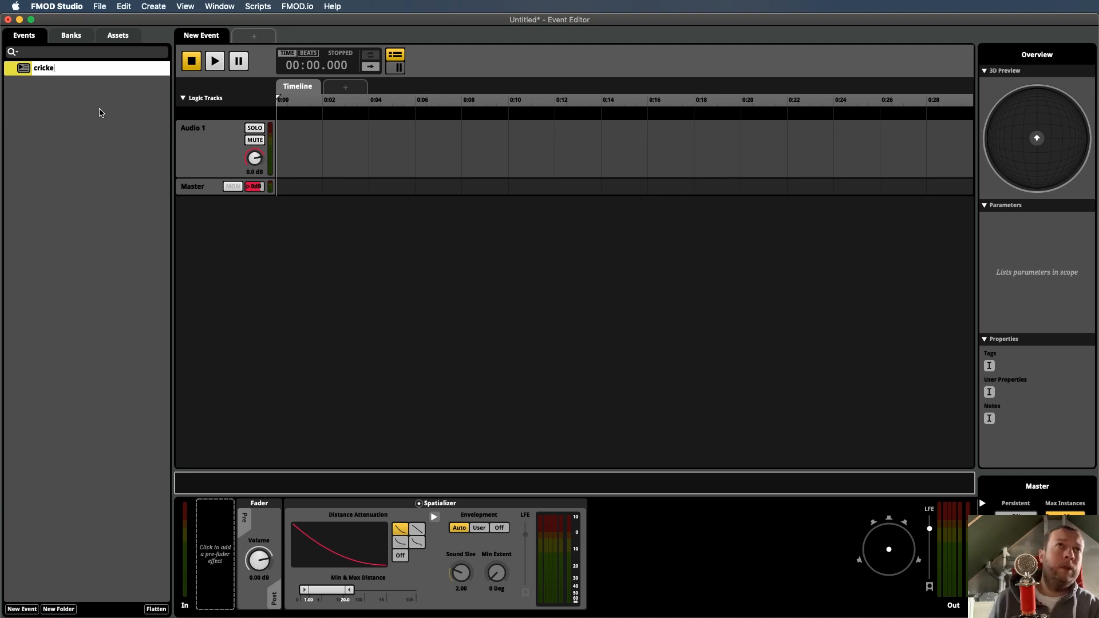
key(Return)
click(99, 113)
click(43, 69)
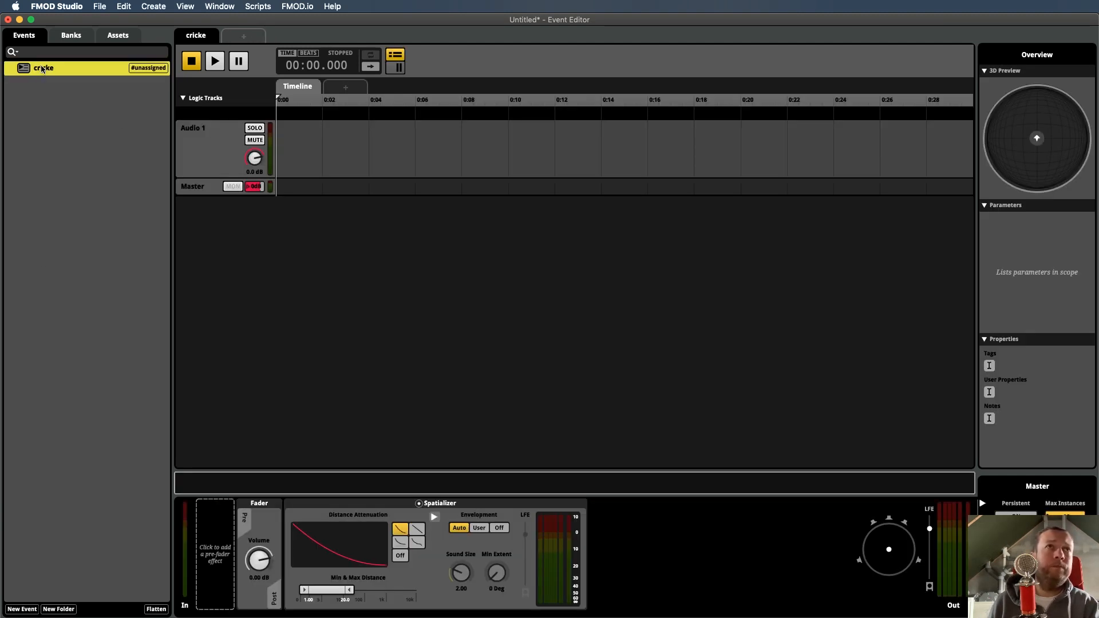
right_click(43, 70)
click(94, 253)
Delete the cricke event and create a new 2D event named crickets.
right_click(57, 108)
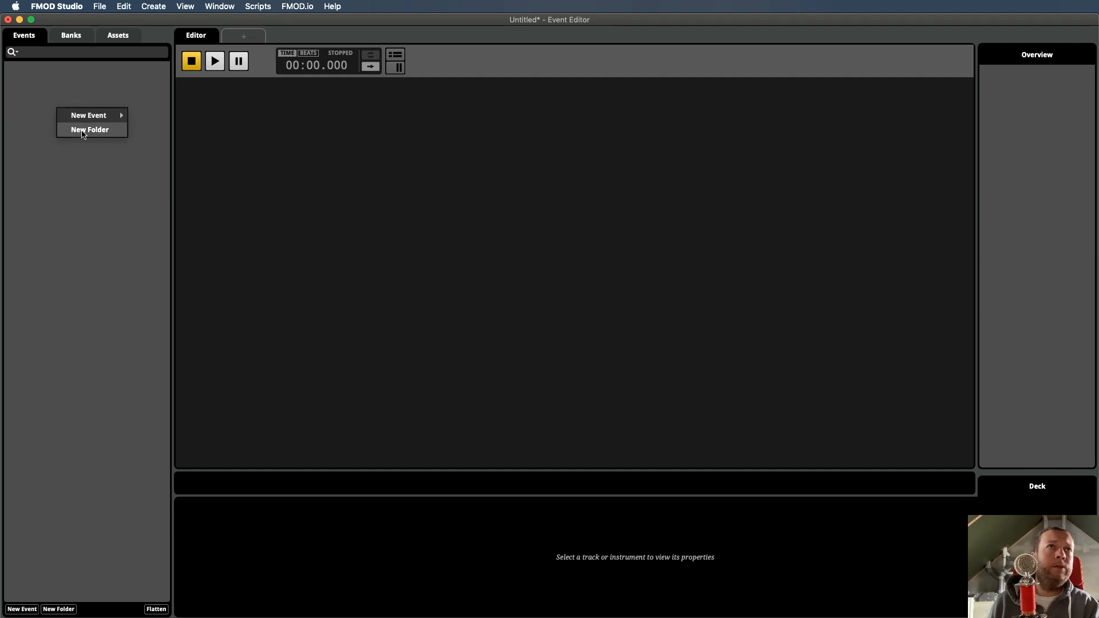
mouse_move(119, 113)
click(175, 131)
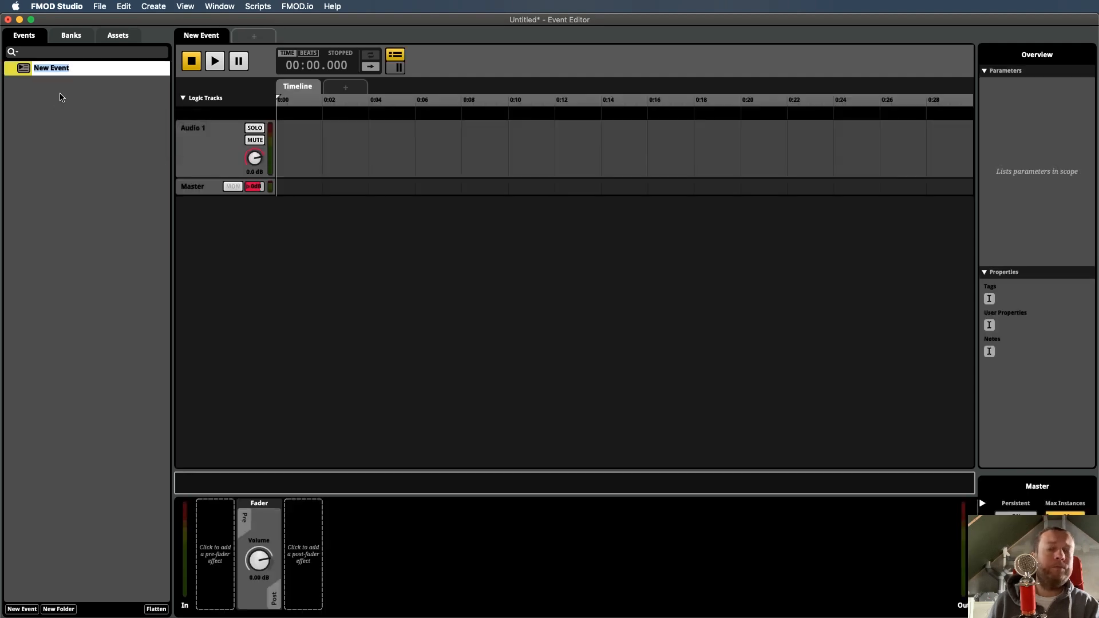
text(crickets)
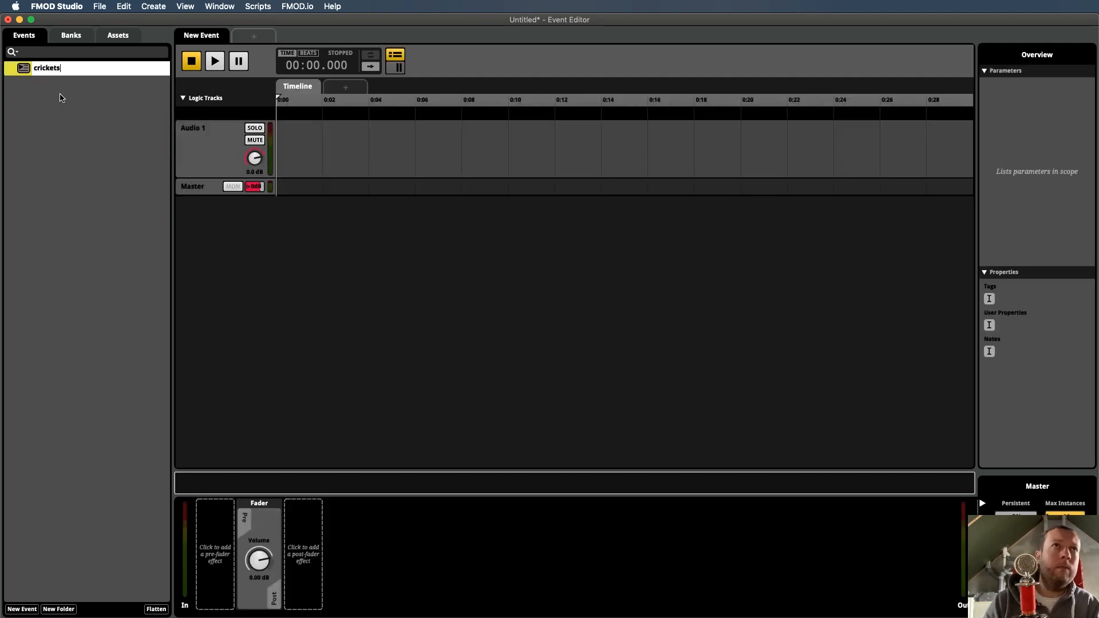
key(Return)
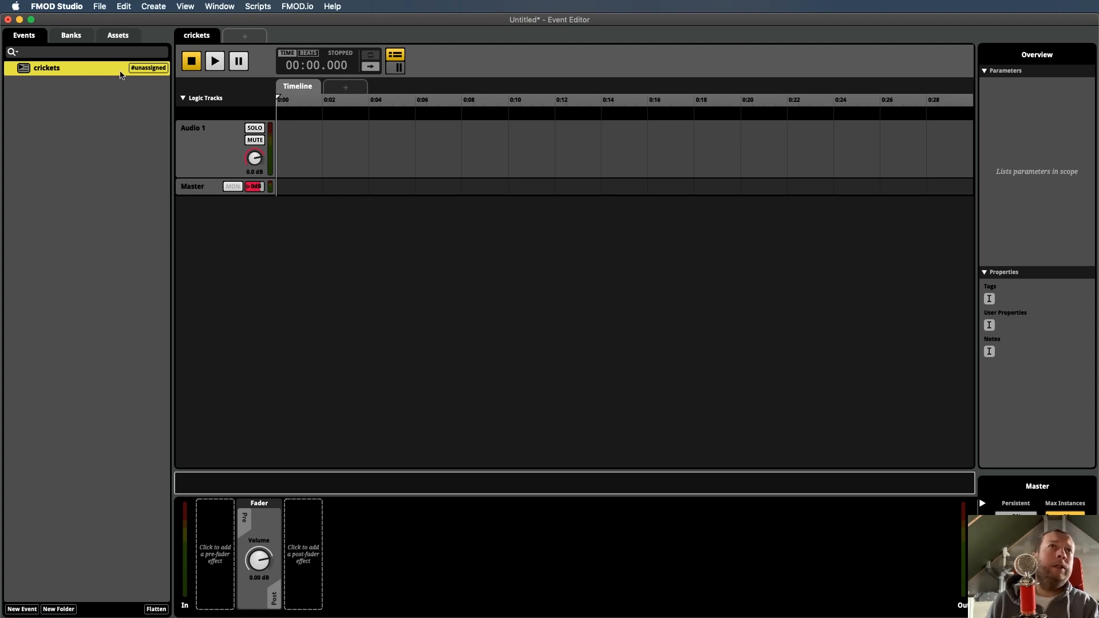
Assign the crickets event to the Master bank.
right_click(89, 76)
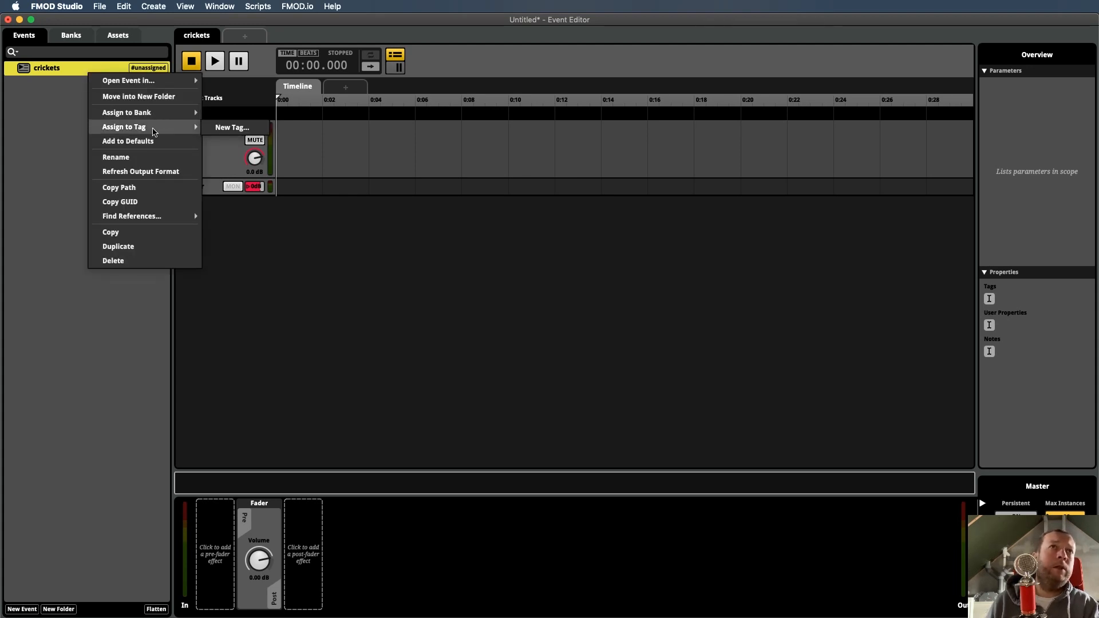
mouse_move(160, 117)
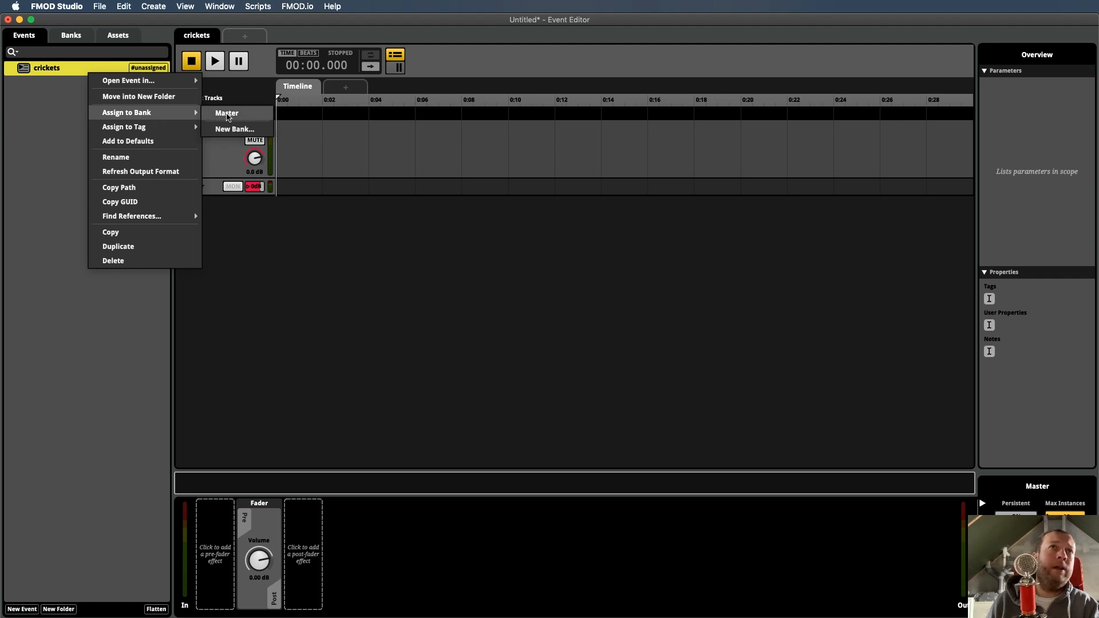
click(227, 113)
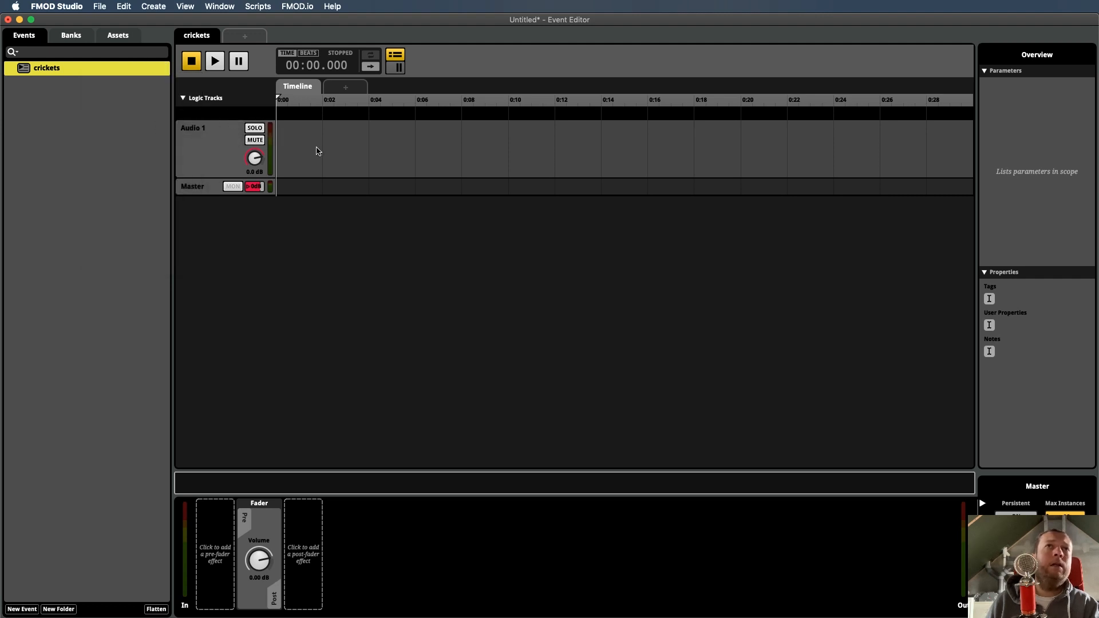
Add the cricket-4 AIFF recording from the Downloads folder to the Audio 1 track, starting at 0:00 on the timeline.
key(ctrl+Up)
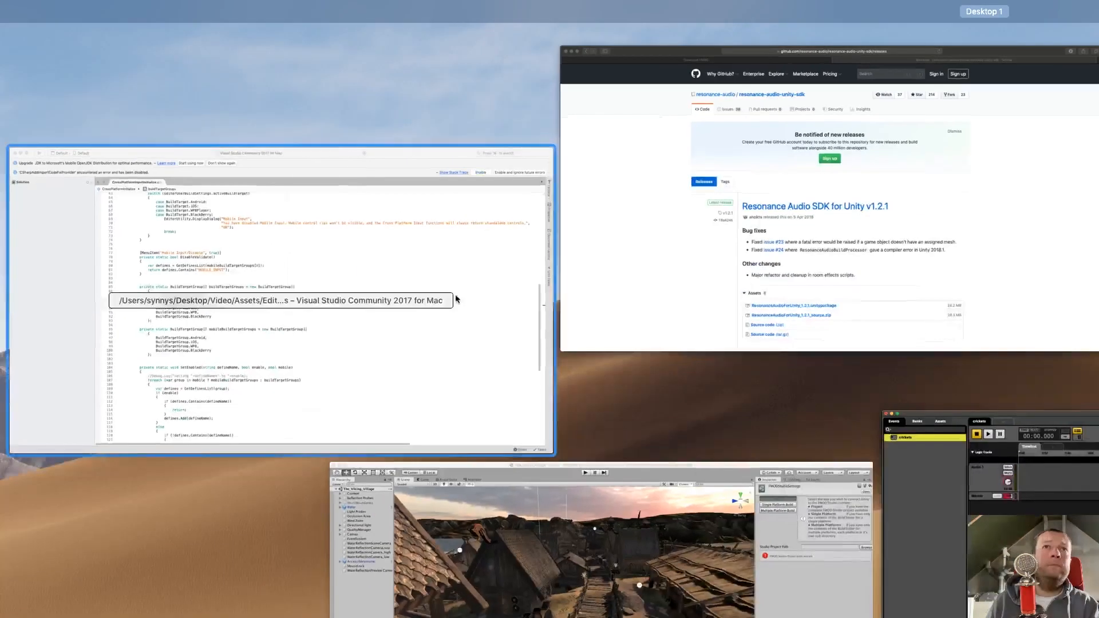
click(1098, 167)
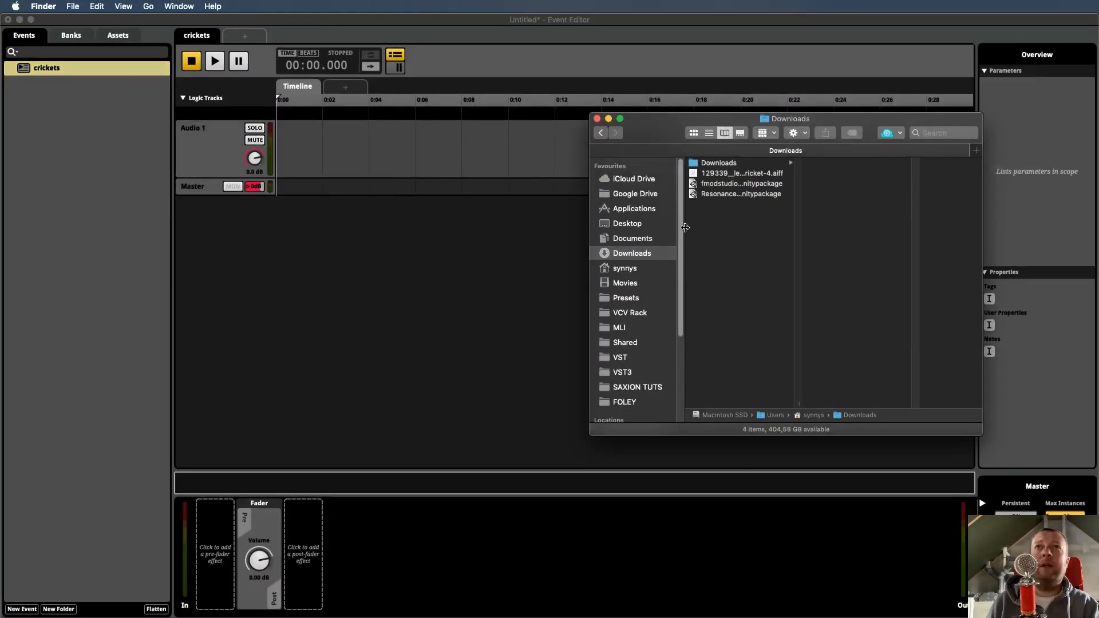
drag(731, 175, 332, 148)
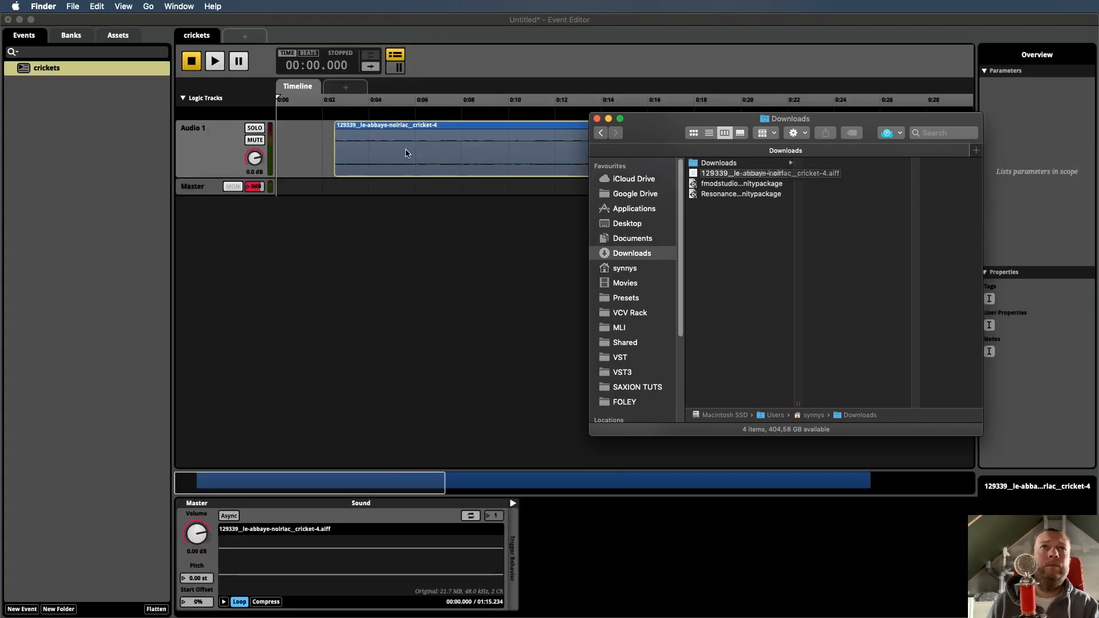
drag(407, 151, 296, 153)
Create a loop region spanning the cricket clip and briefly audition the event.
right_click(375, 148)
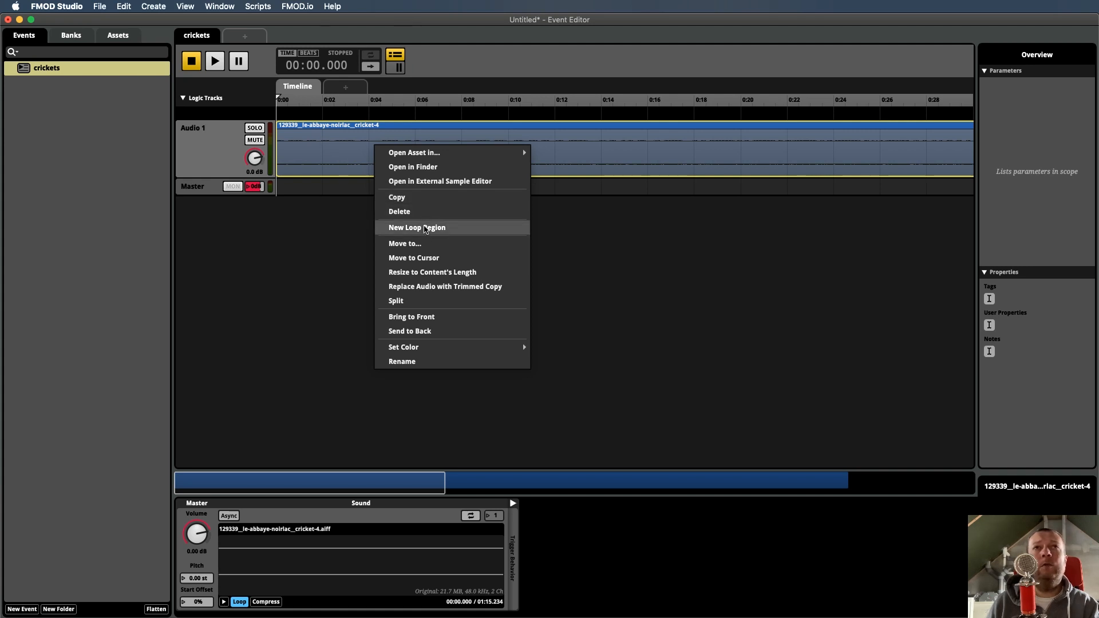
click(425, 229)
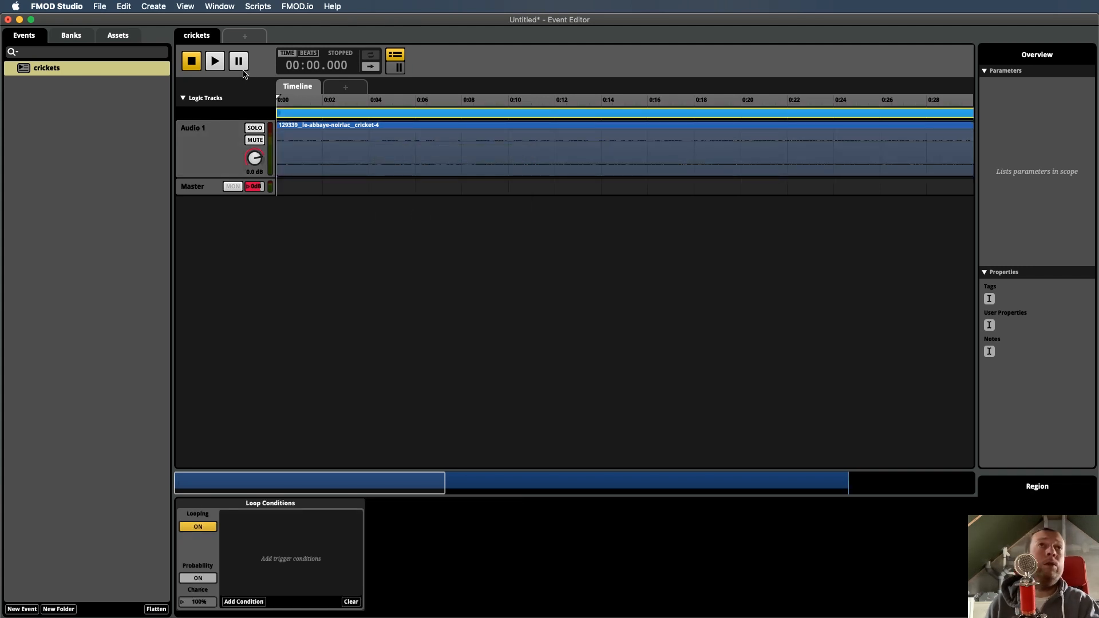
click(214, 61)
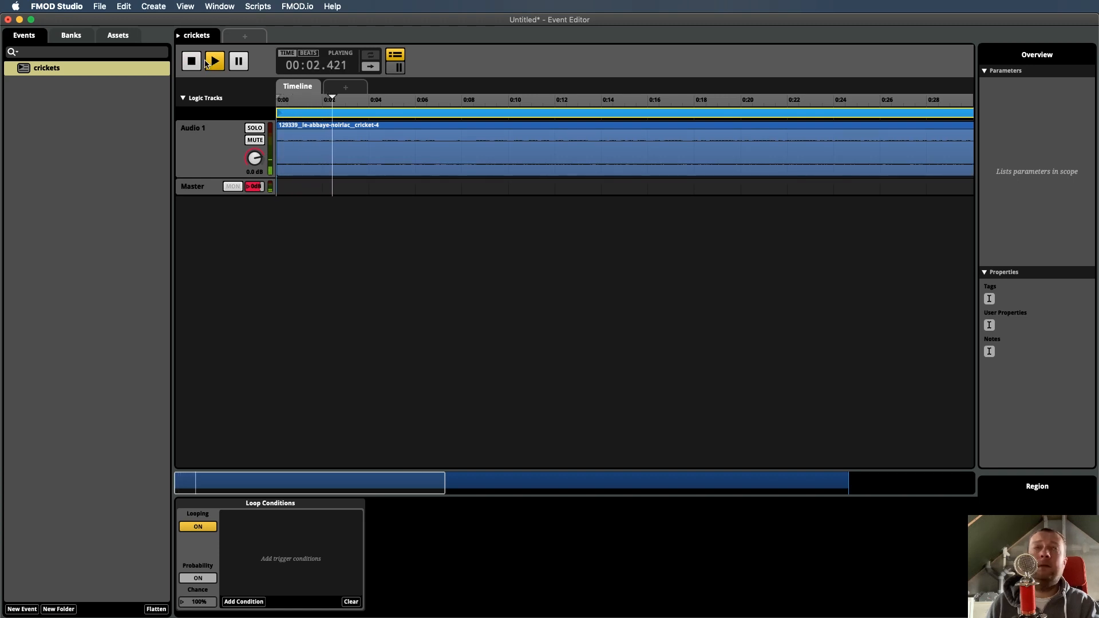
click(190, 64)
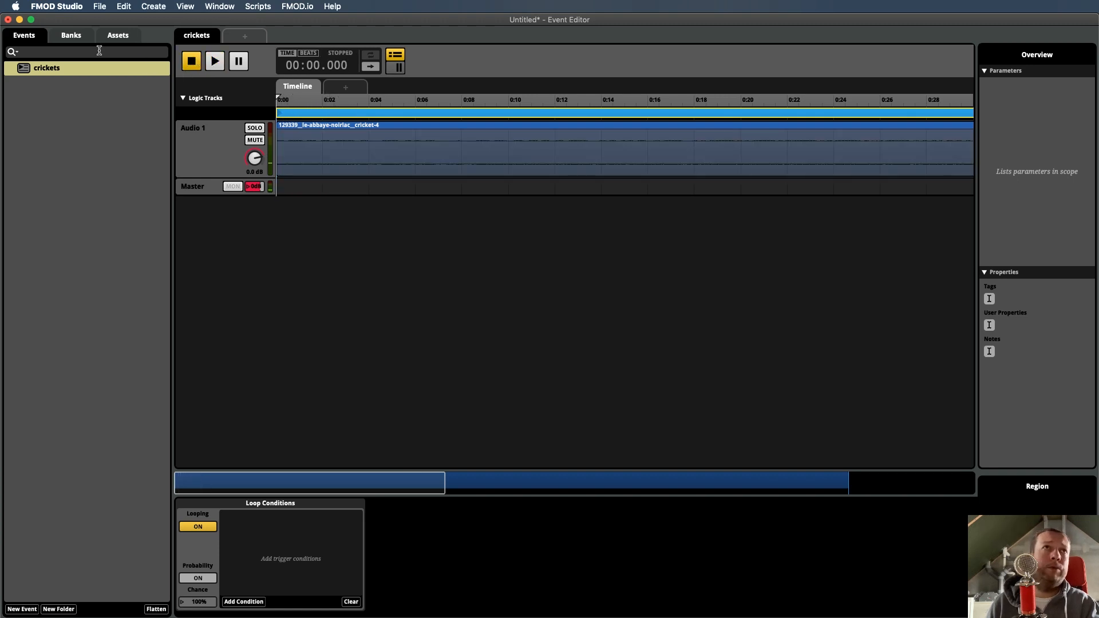
Start saving the project under a new name and create an FMOD folder inside the Video folder on the Desktop for it.
click(100, 7)
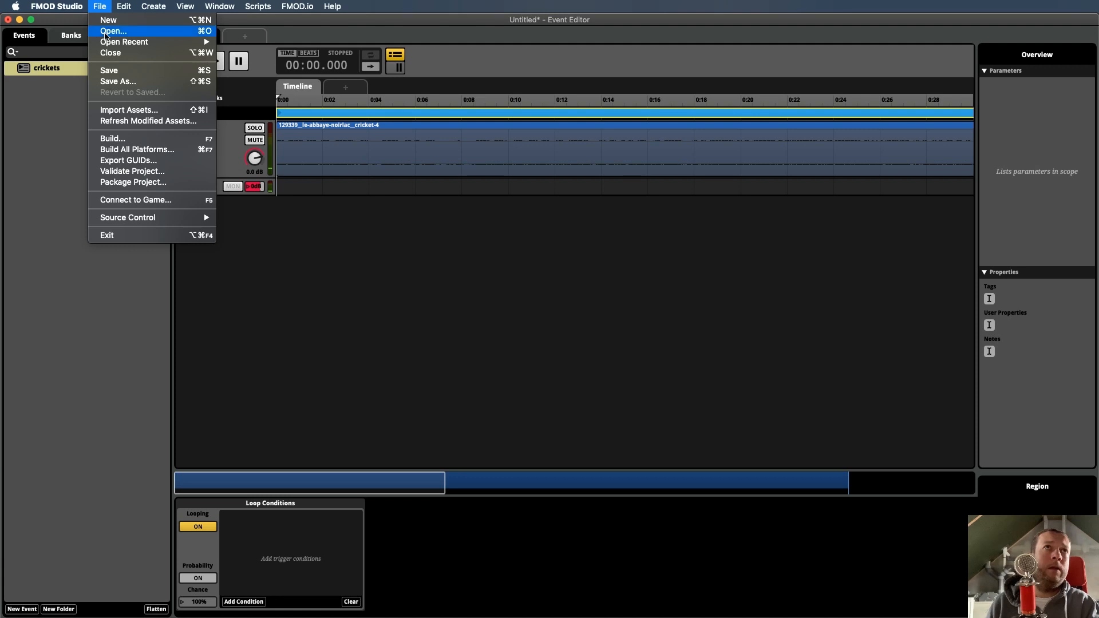
click(117, 82)
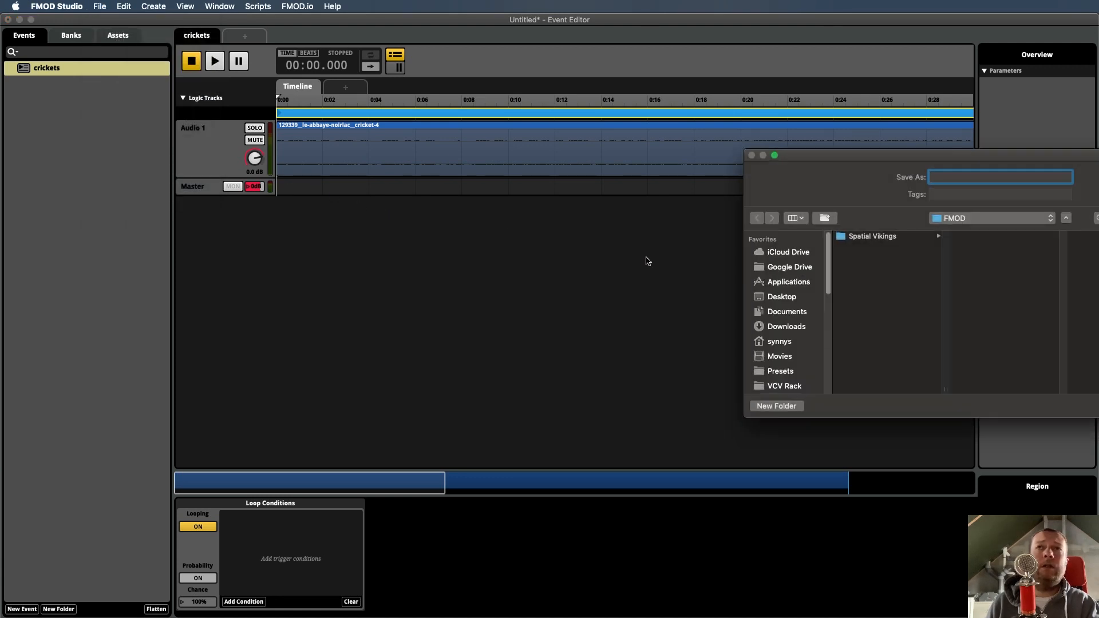
click(797, 297)
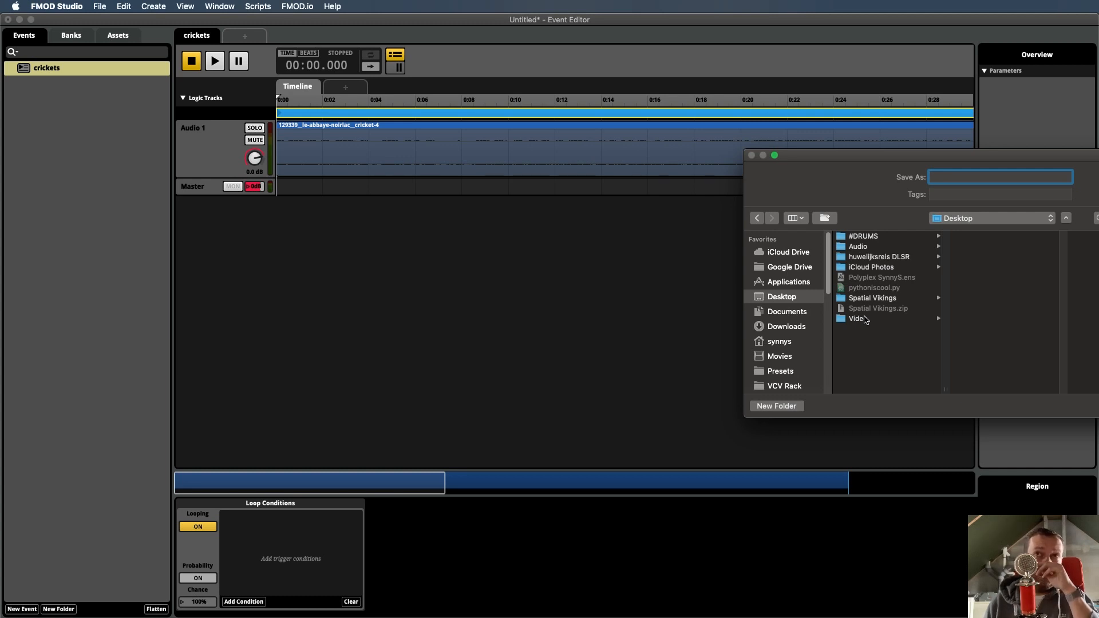
click(864, 319)
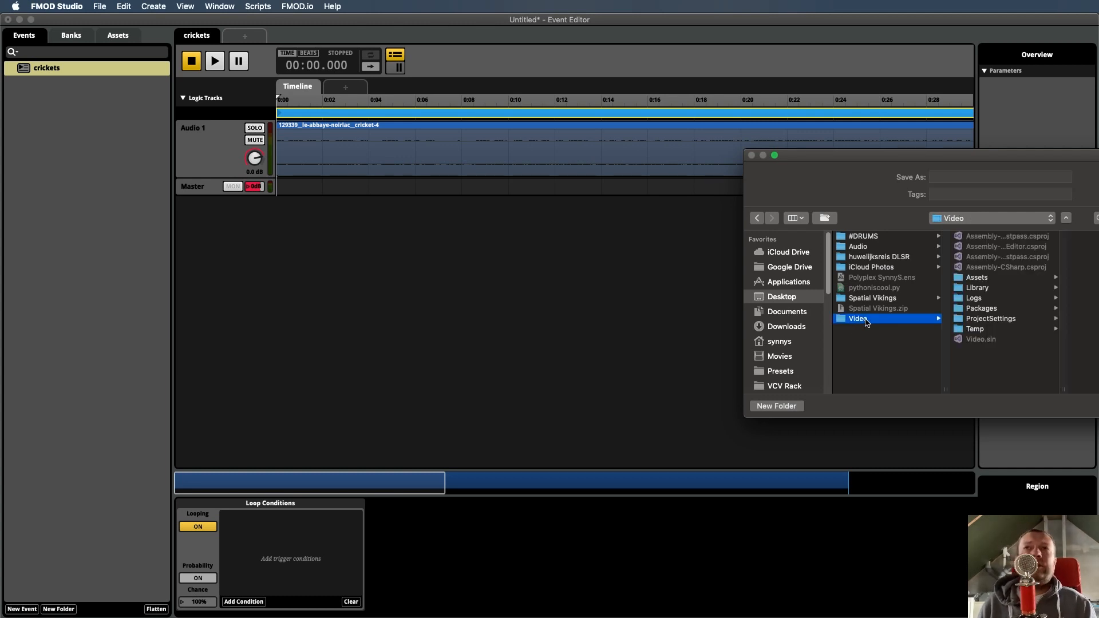
click(777, 406)
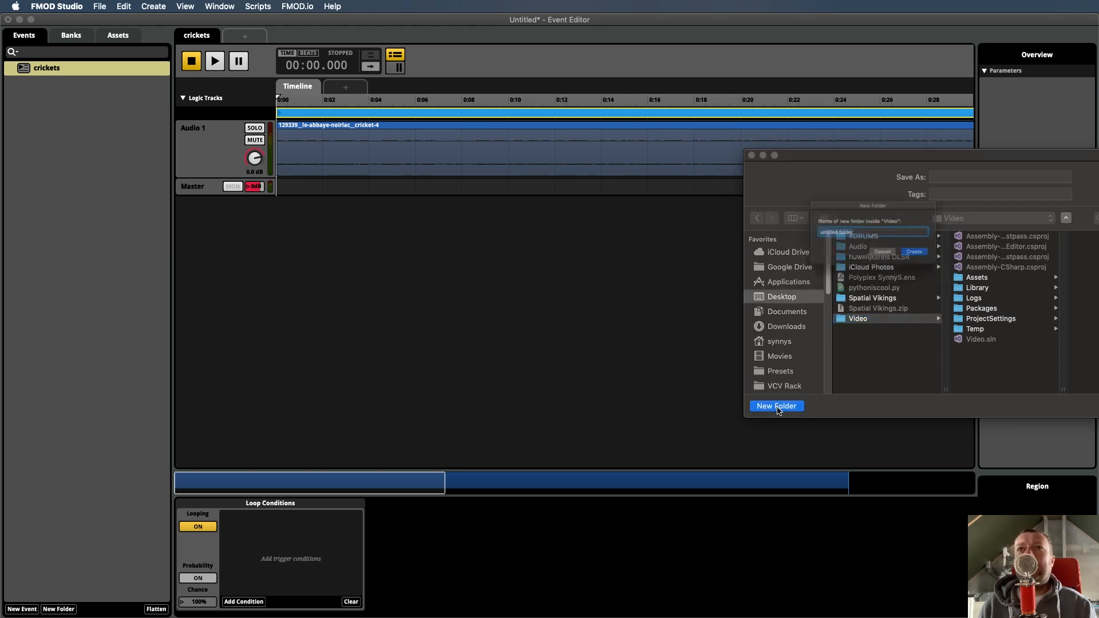
text(FMOD)
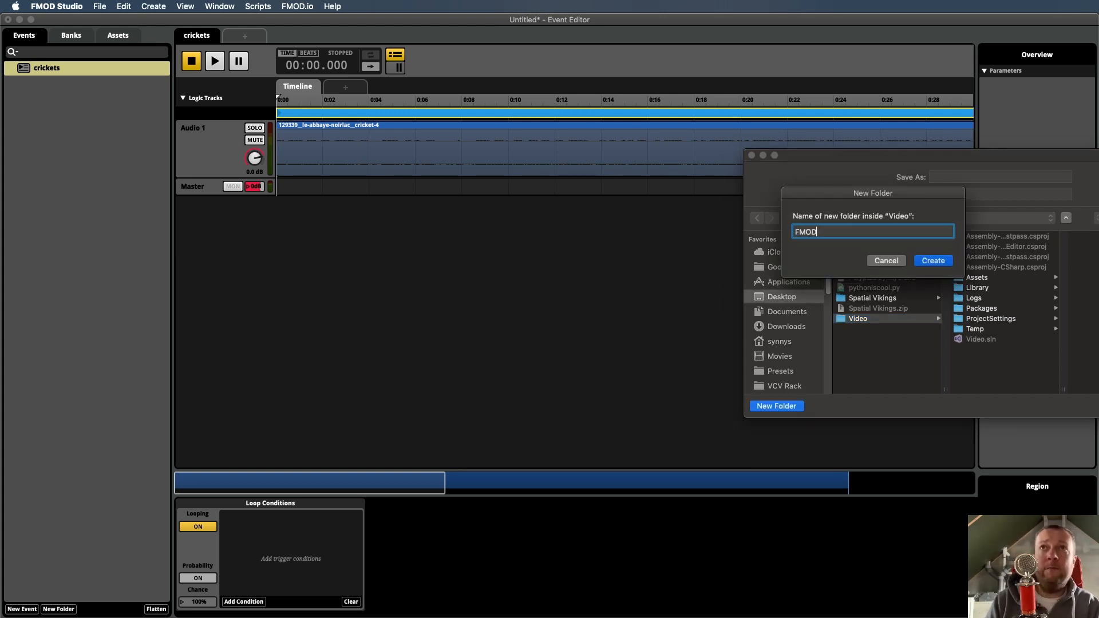
key(Return)
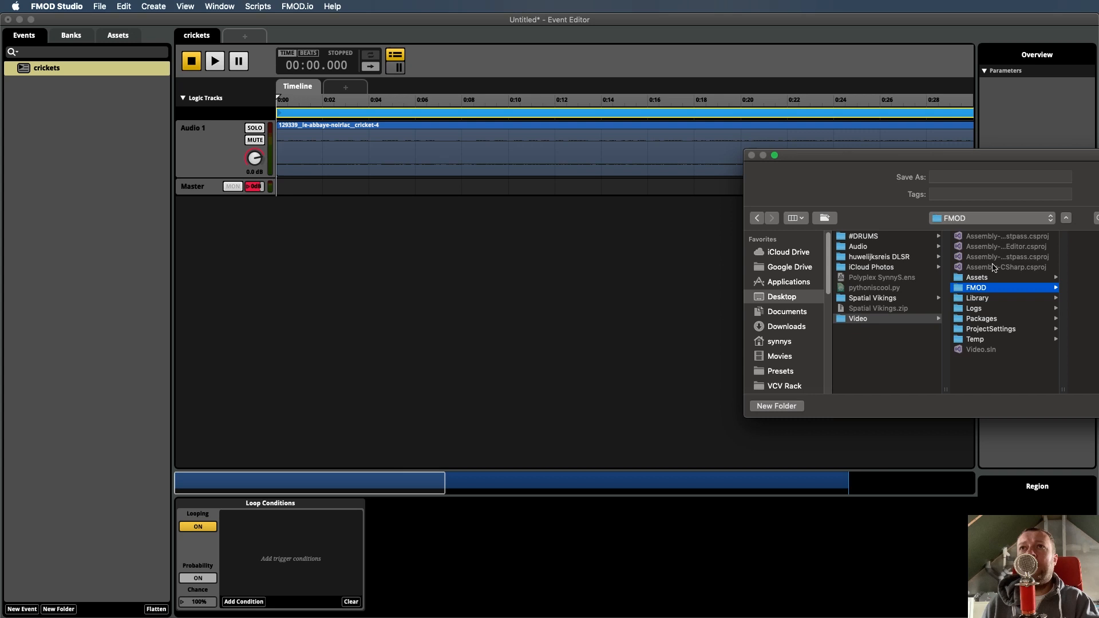
Name the project testscene and save it in the FMOD folder.
click(985, 178)
text(test)
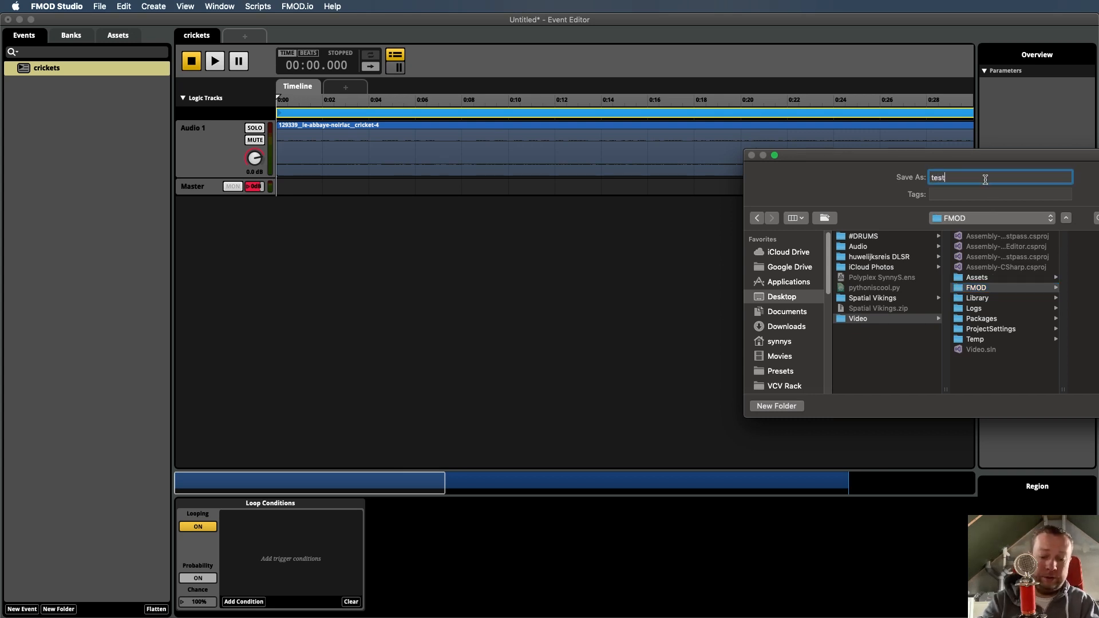
text(sc ene)
key(BackSpace)
key(BackSpace)
key(BackSpace)
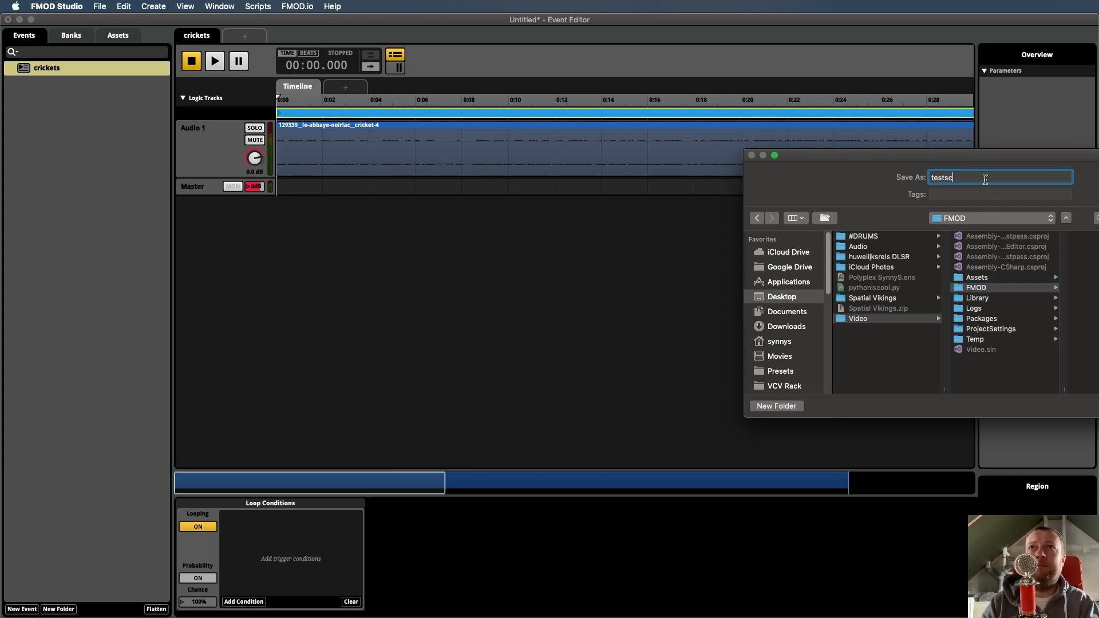
key(Return)
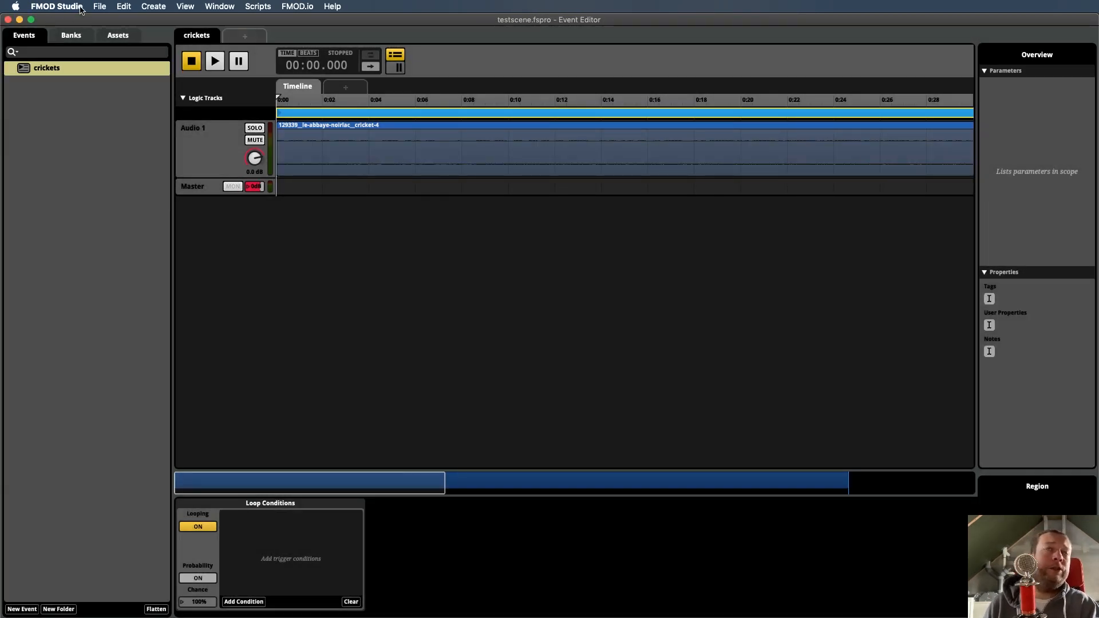
Build the FMOD Studio project and switch to the Viking Village project in Unity.
click(97, 7)
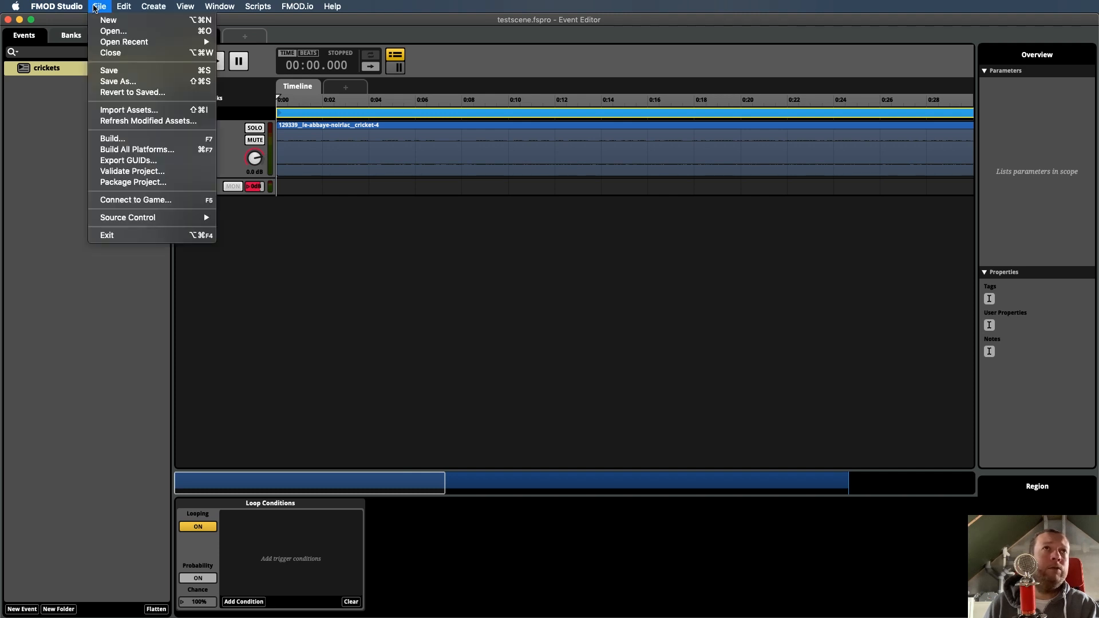
click(146, 139)
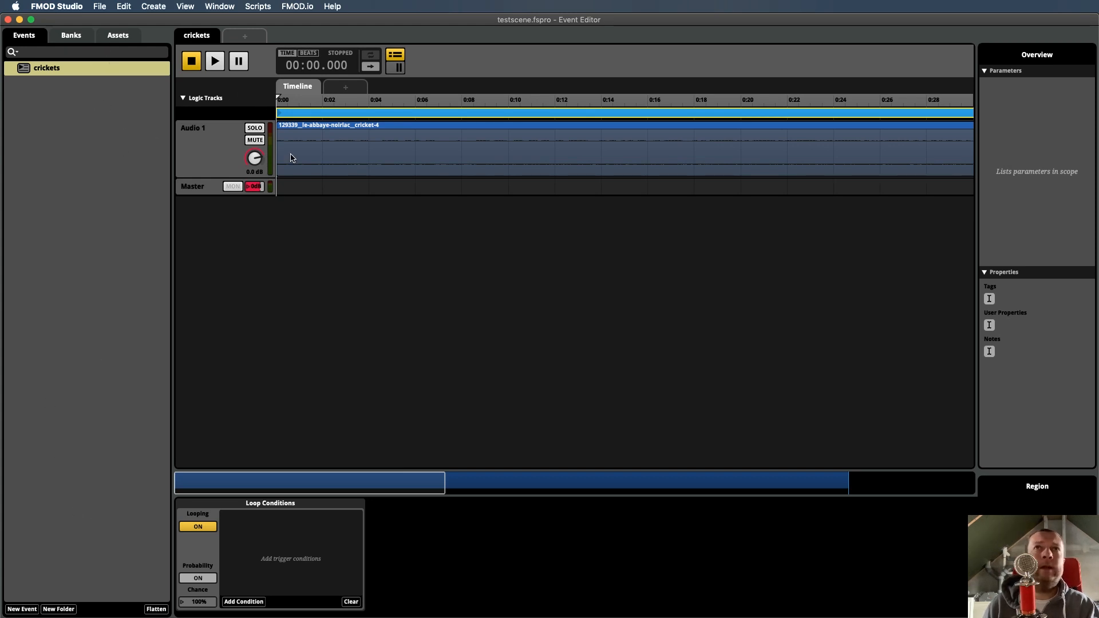
key(ctrl+Up)
click(1025, 509)
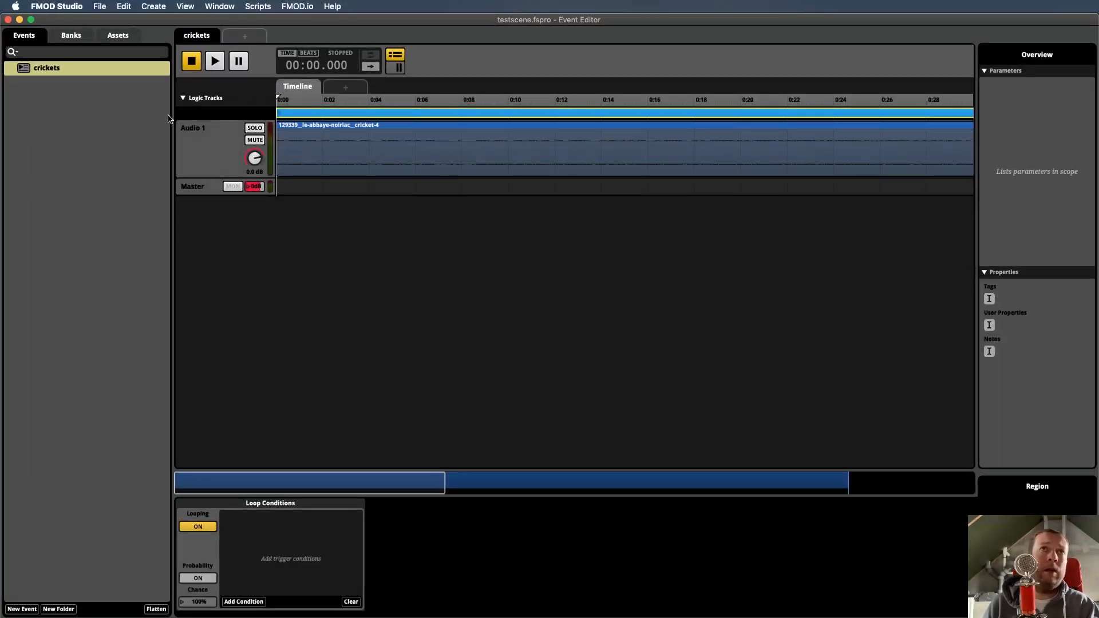
key(ctrl+Up)
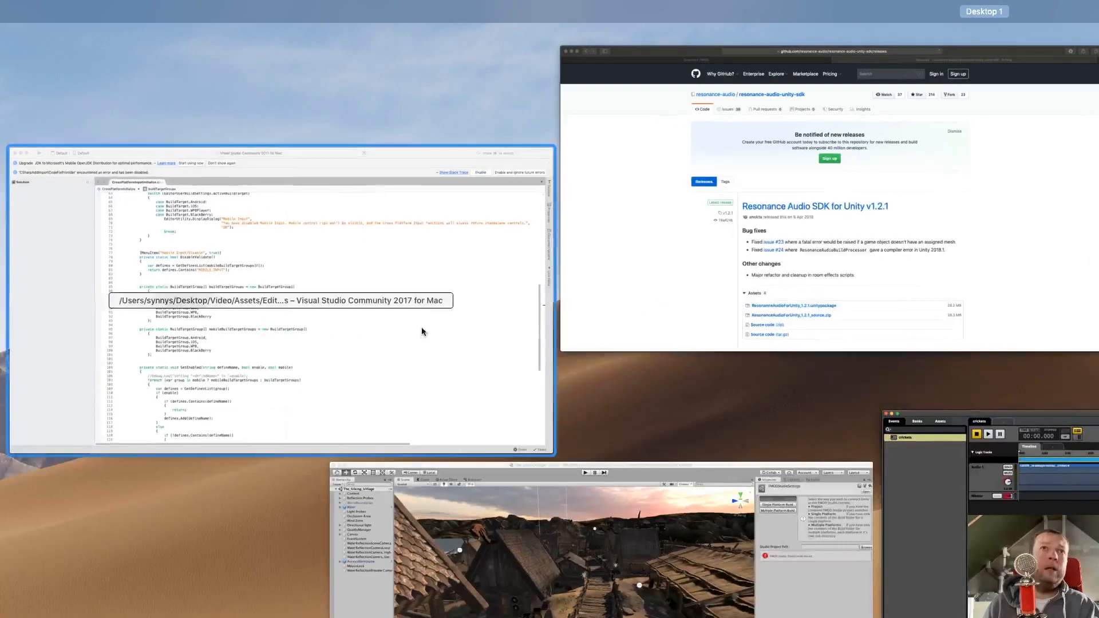
click(509, 533)
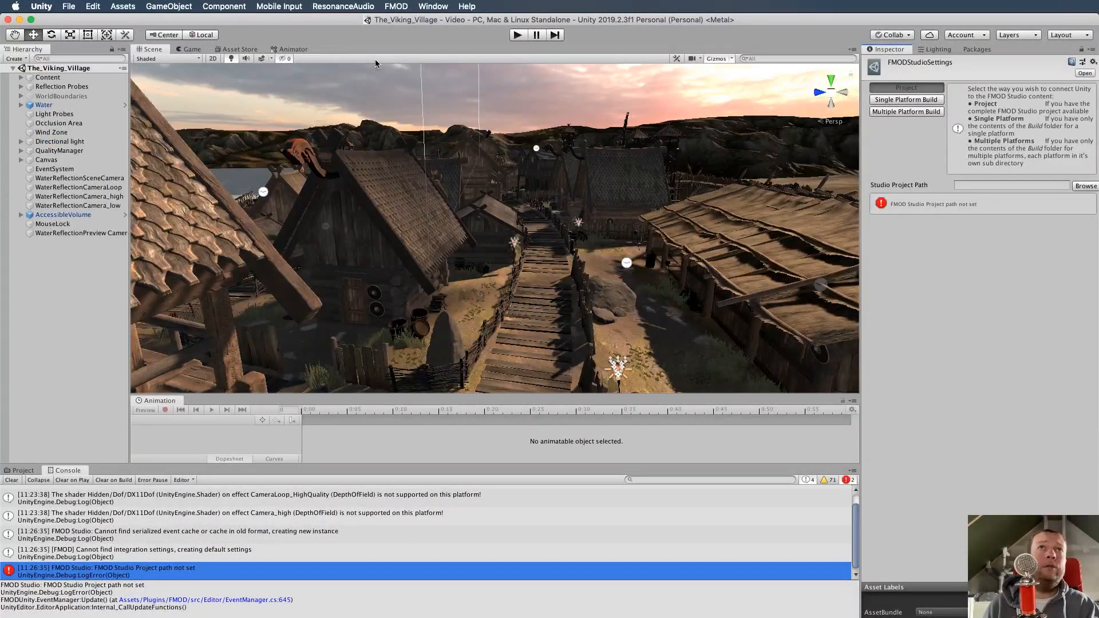
Set the Studio Project Path to testscene.fspro in FMOD/testscene inside the Video folder and run the scene in Play mode.
click(1084, 187)
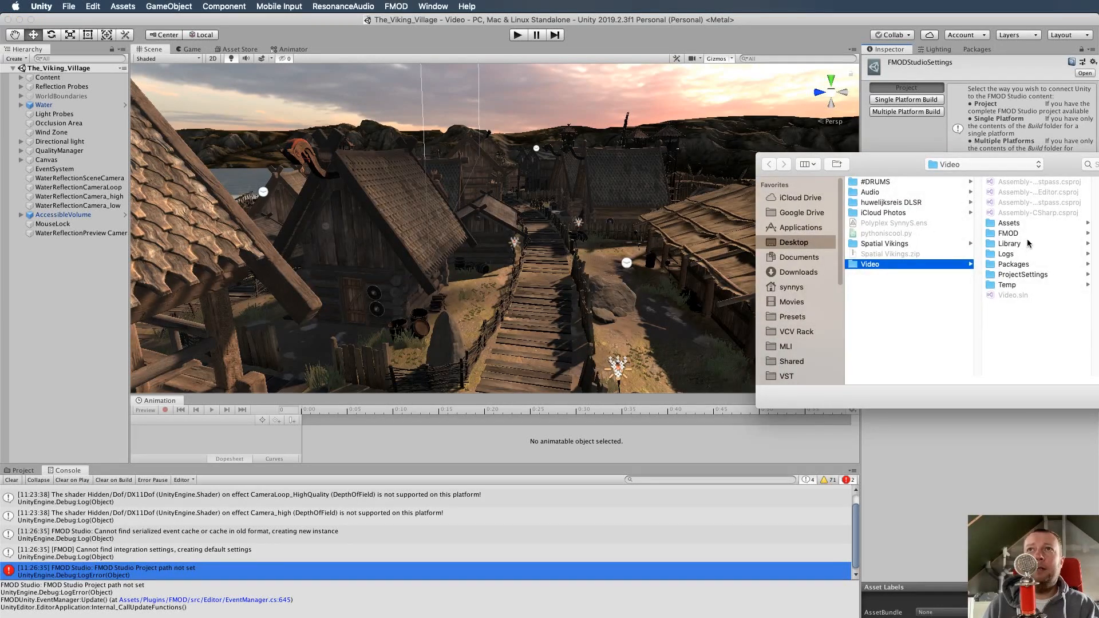
click(1028, 233)
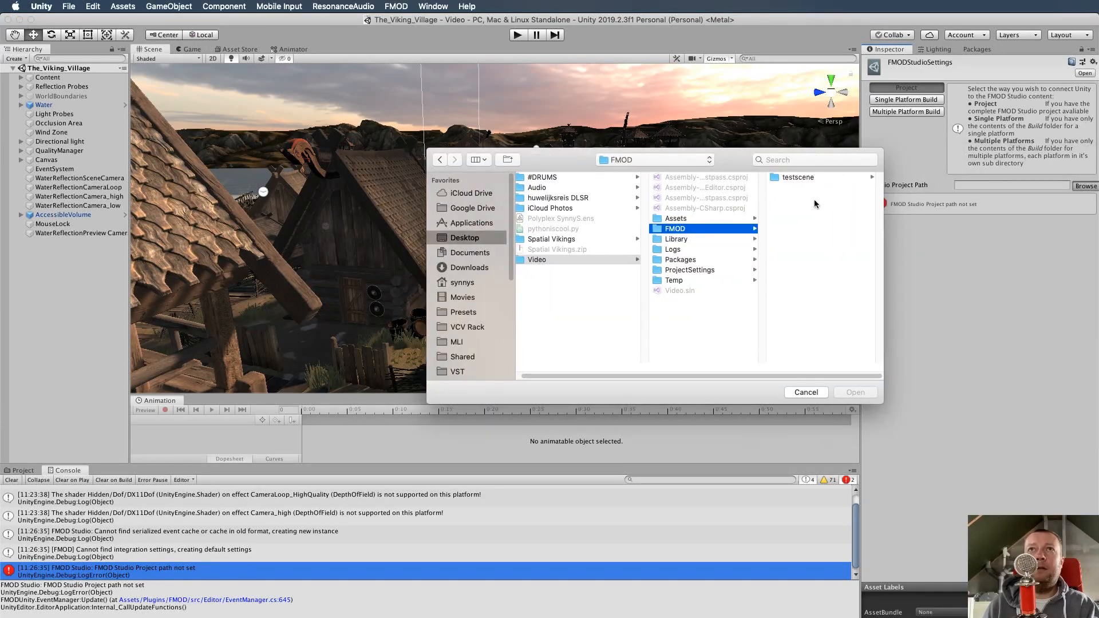
click(817, 177)
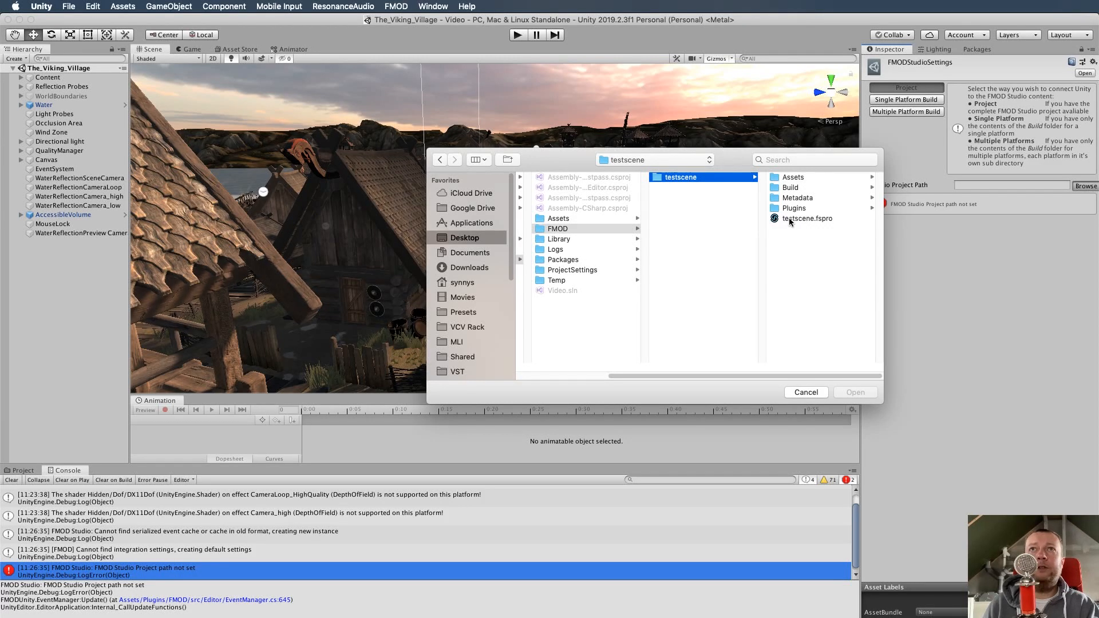
click(796, 219)
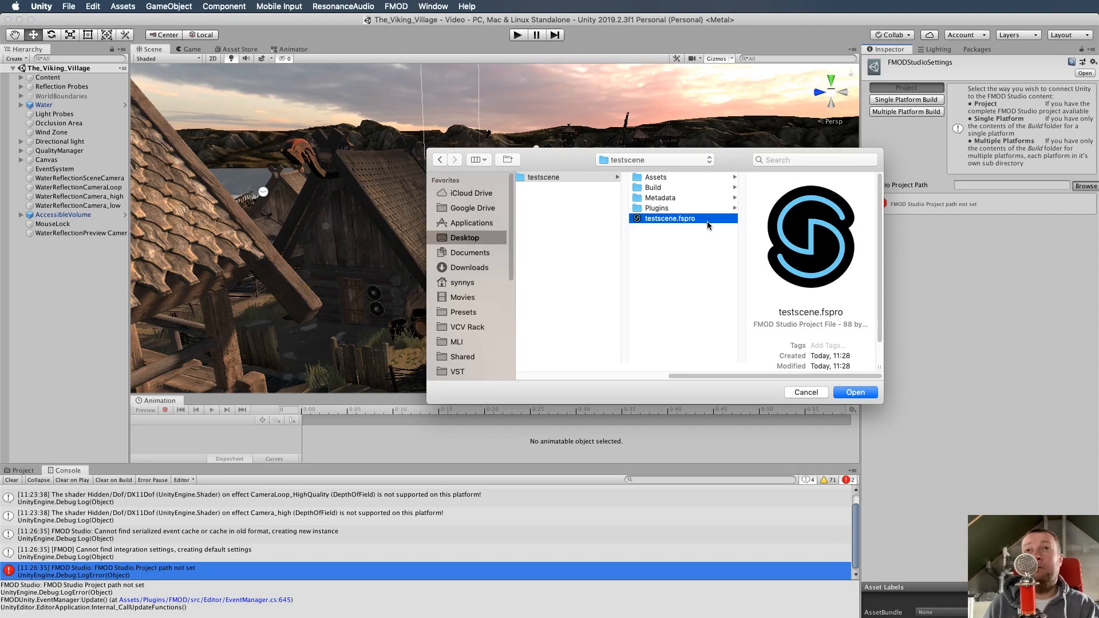
click(848, 394)
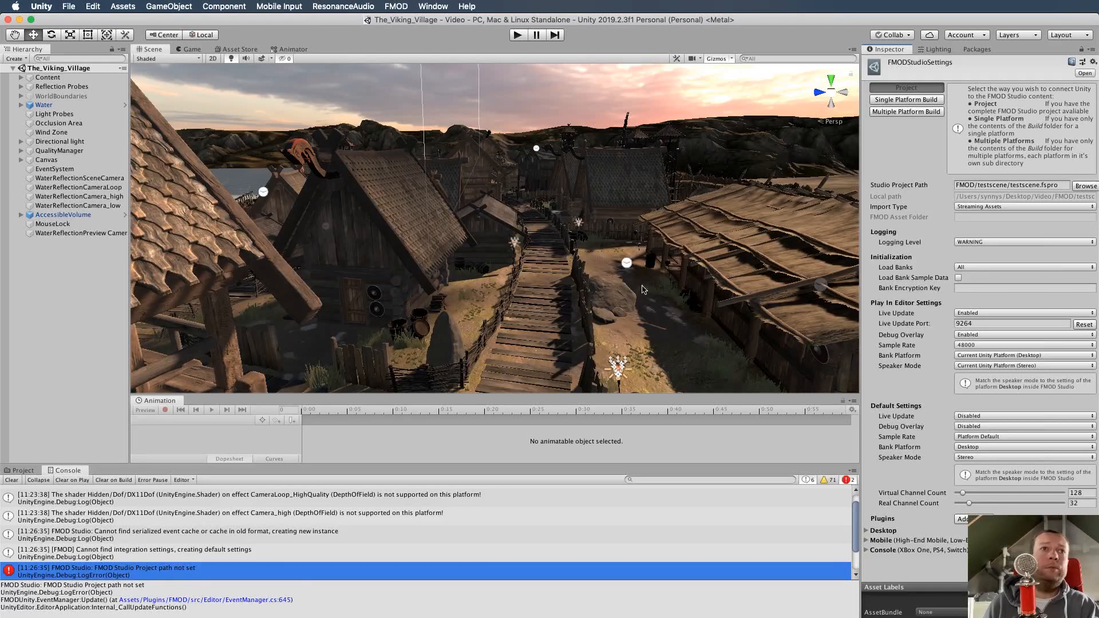
click(517, 35)
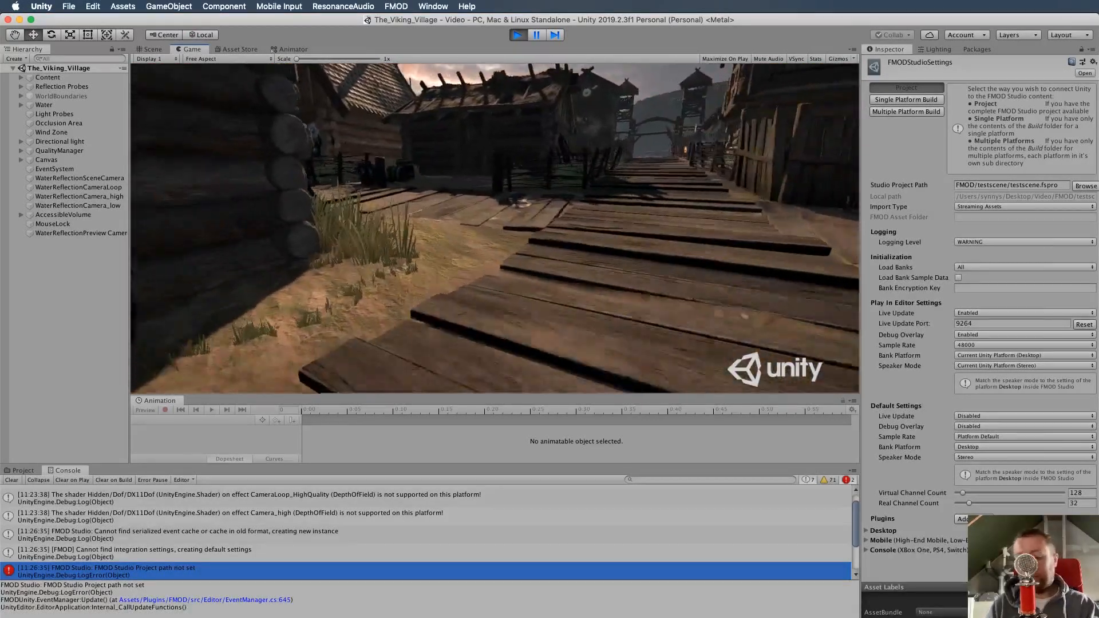
Stop Play mode and frame the QualityManager object in the Scene view.
key(super+p)
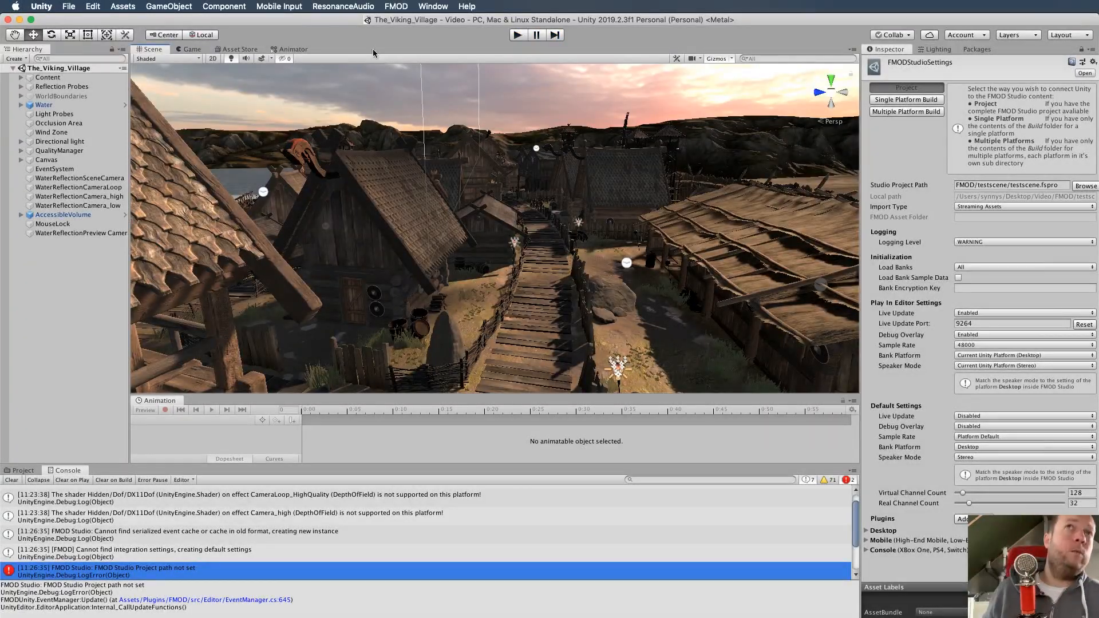
right_drag(605, 309, 494, 393)
click(51, 151)
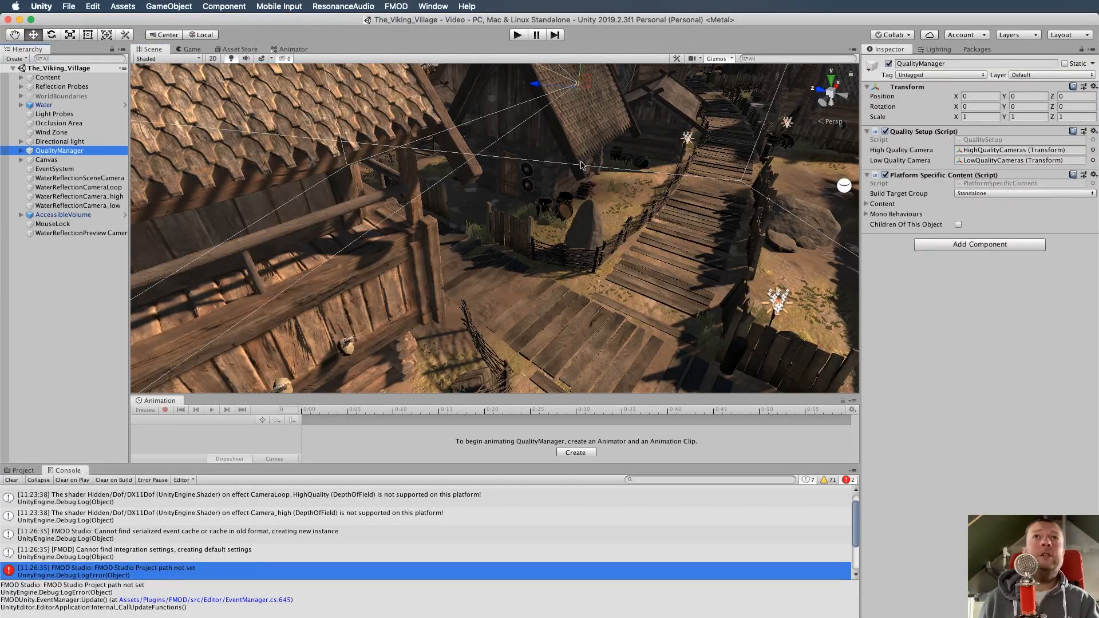
key(f)
right_drag(580, 165, 643, 189)
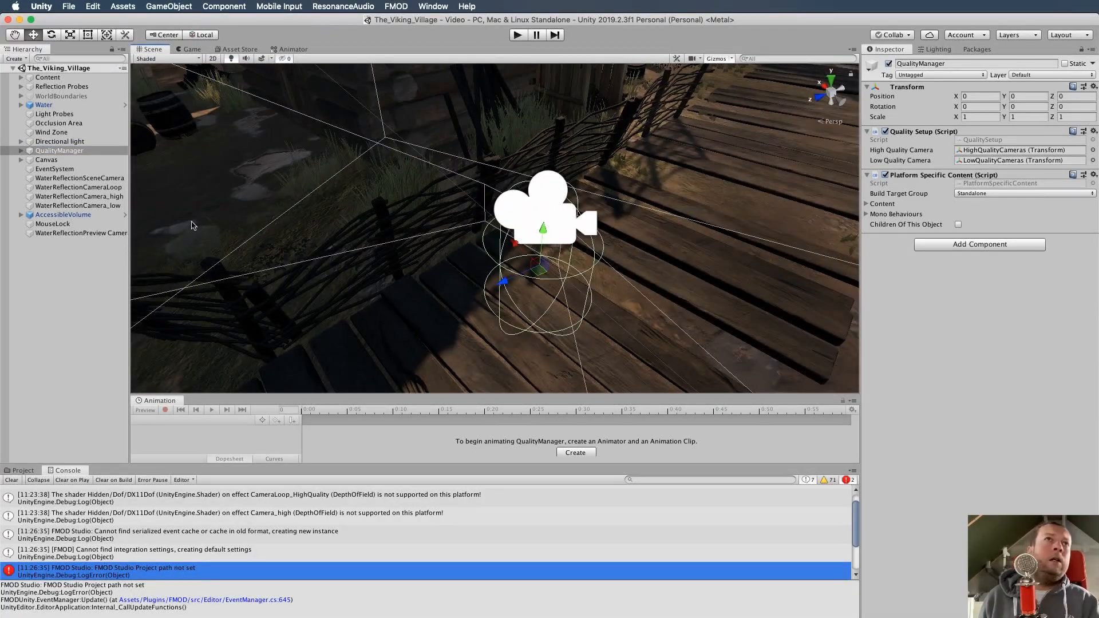
Add an FMOD Studio Listener component to Camera_high, inside FlyingRigidBodyFPSController_HighQuality under QualityManager's HighQualityCameras.
click(21, 151)
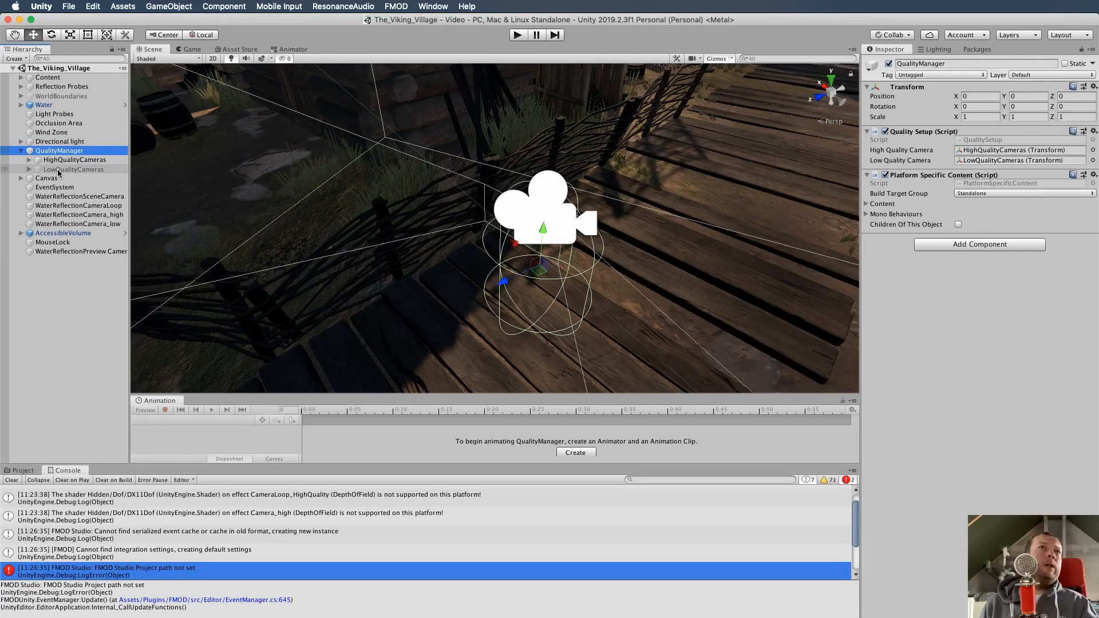
click(56, 160)
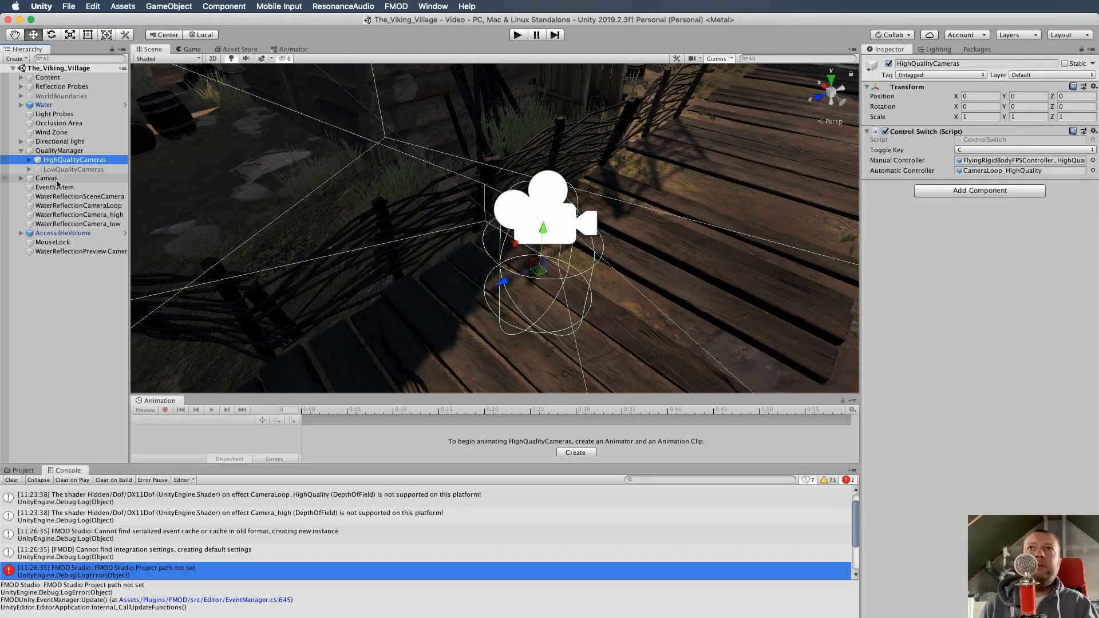
click(29, 160)
click(67, 169)
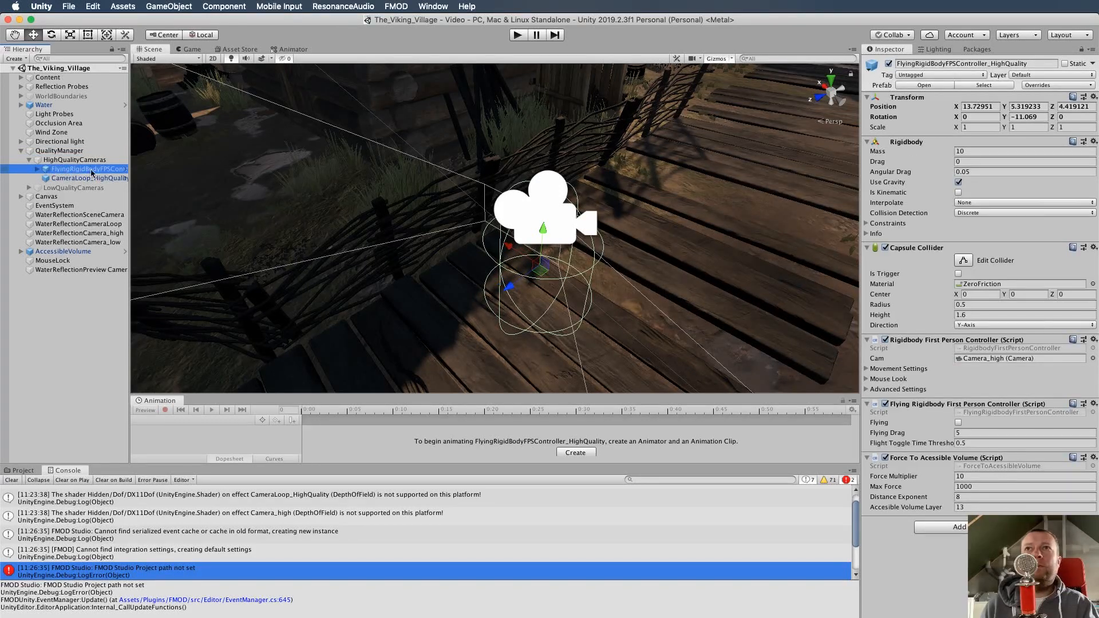
click(37, 169)
click(64, 178)
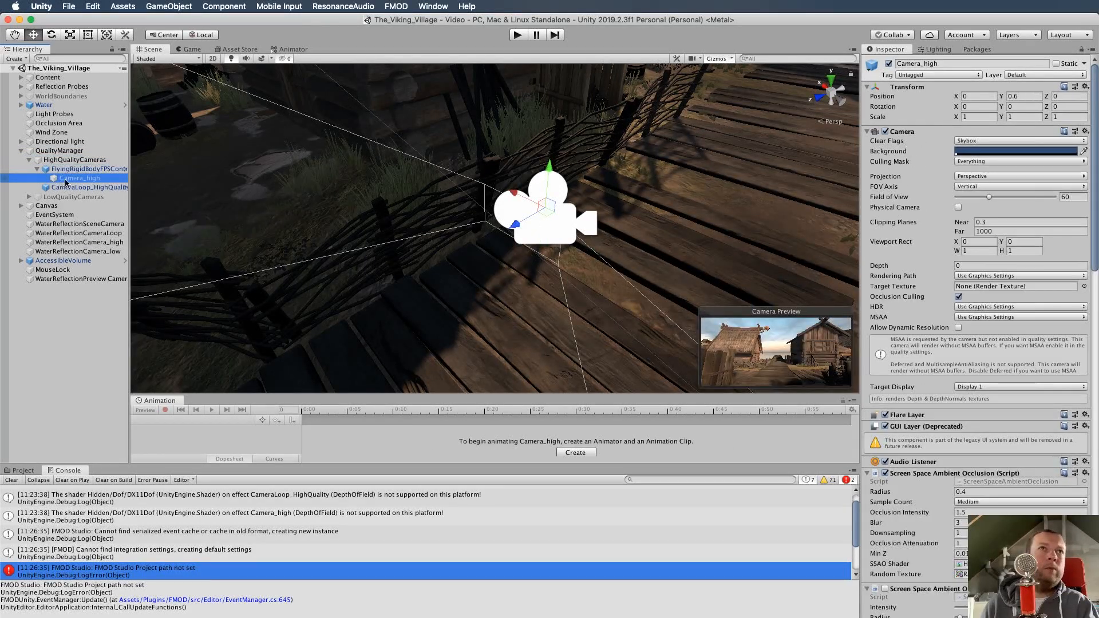
scroll(910, 212, down, 10)
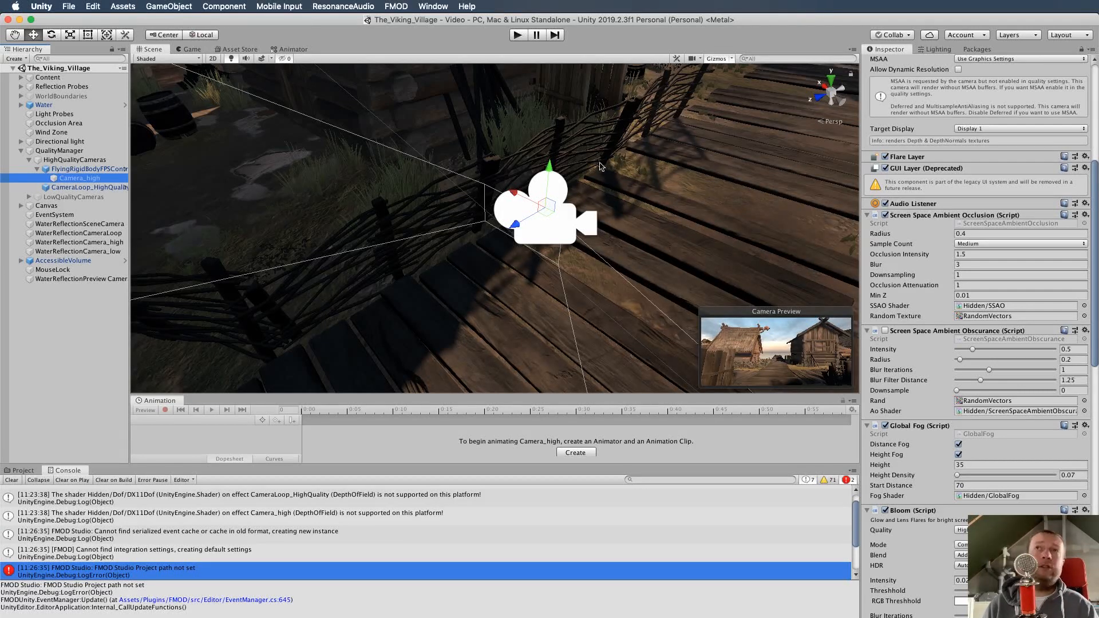
scroll(980, 224, down, 20)
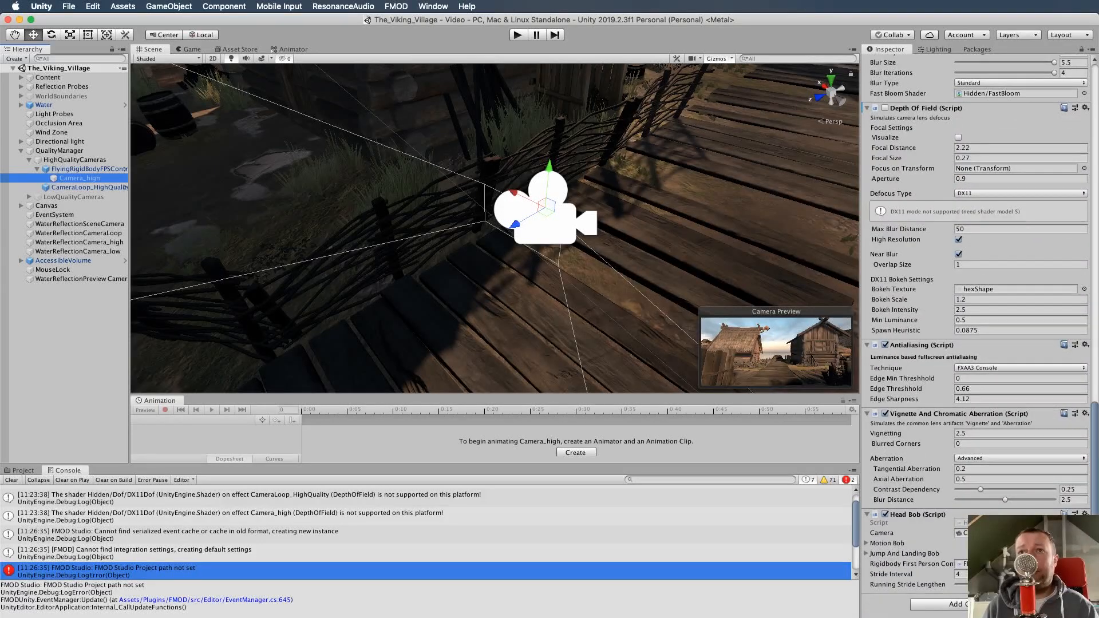
click(953, 605)
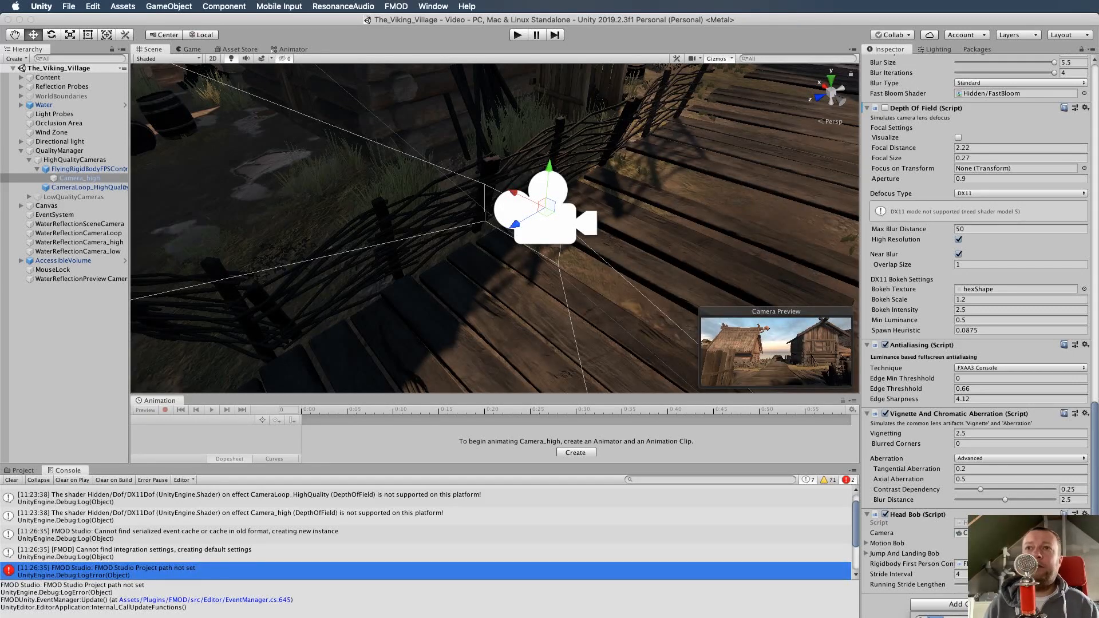
key(Return)
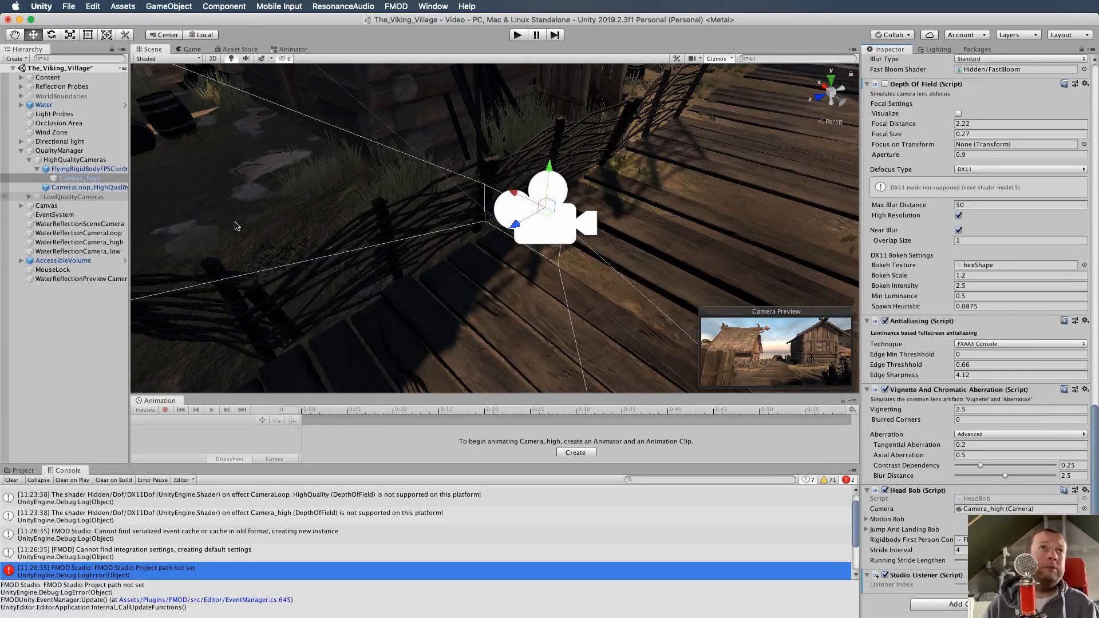
Collapse the QualityManager hierarchy and test the scene briefly in Play mode, stopping it again.
click(21, 151)
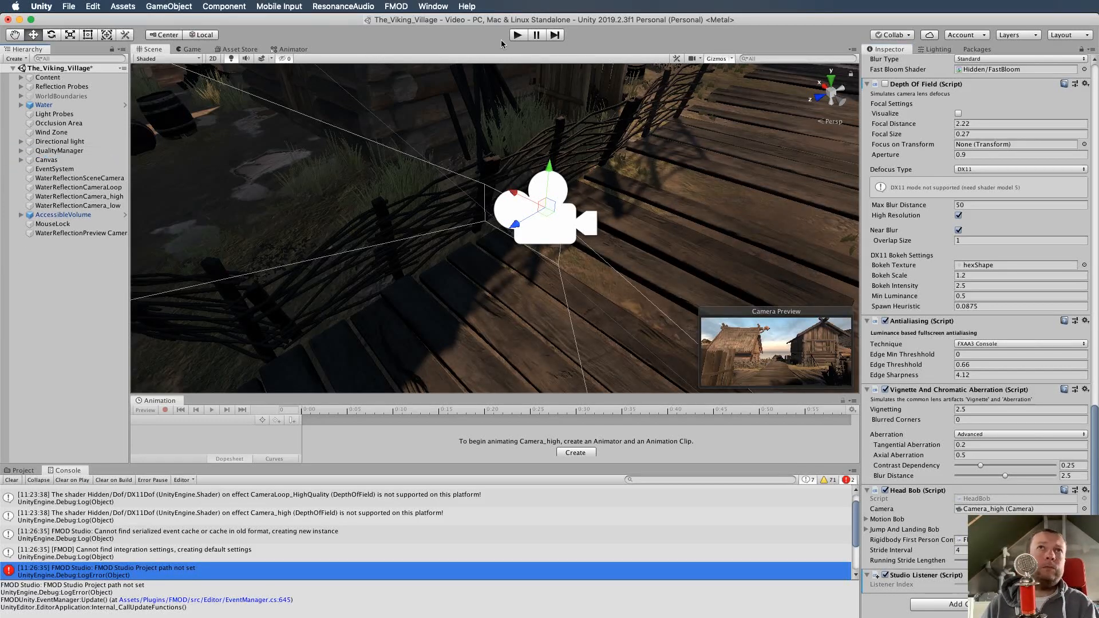
click(517, 34)
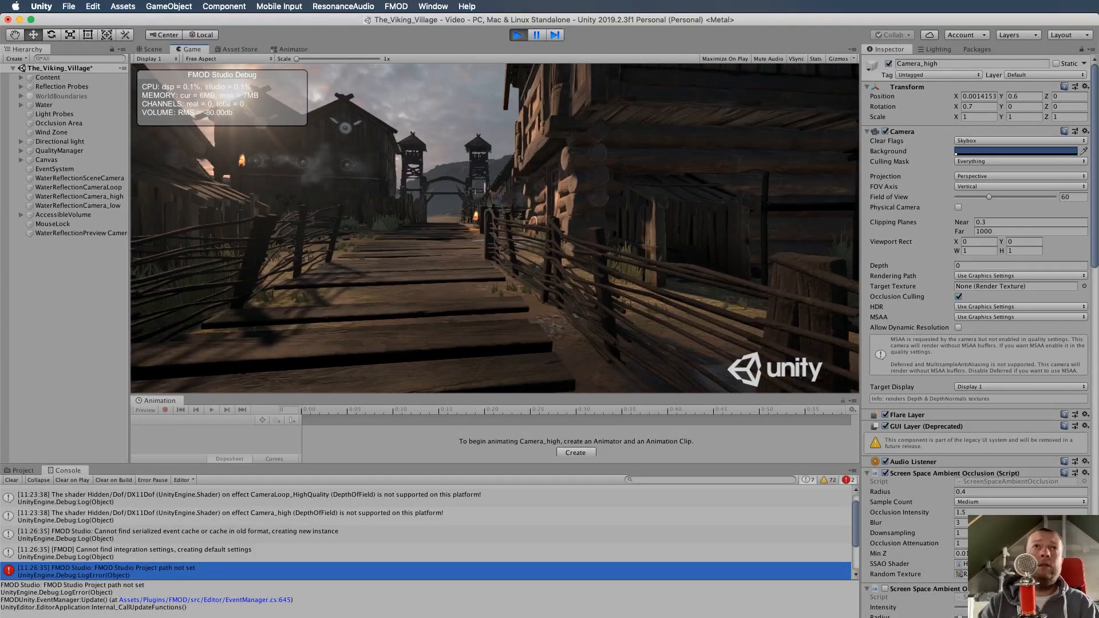
key(super+p)
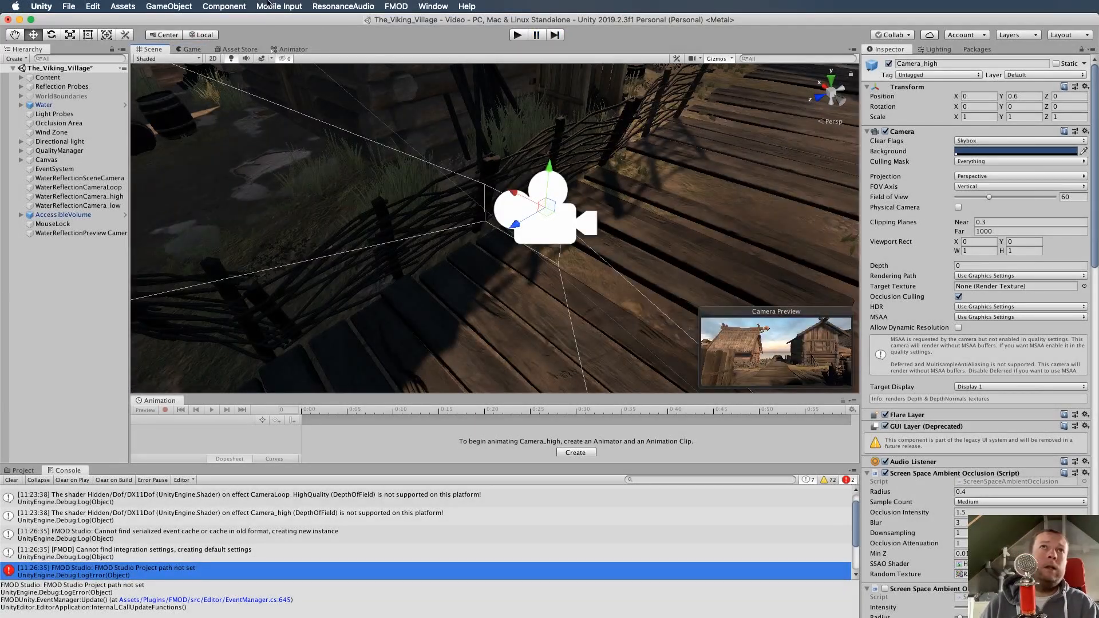
Open the FMOD Event Browser and dock it alongside the Inspector, Lighting and Packages panels.
click(395, 7)
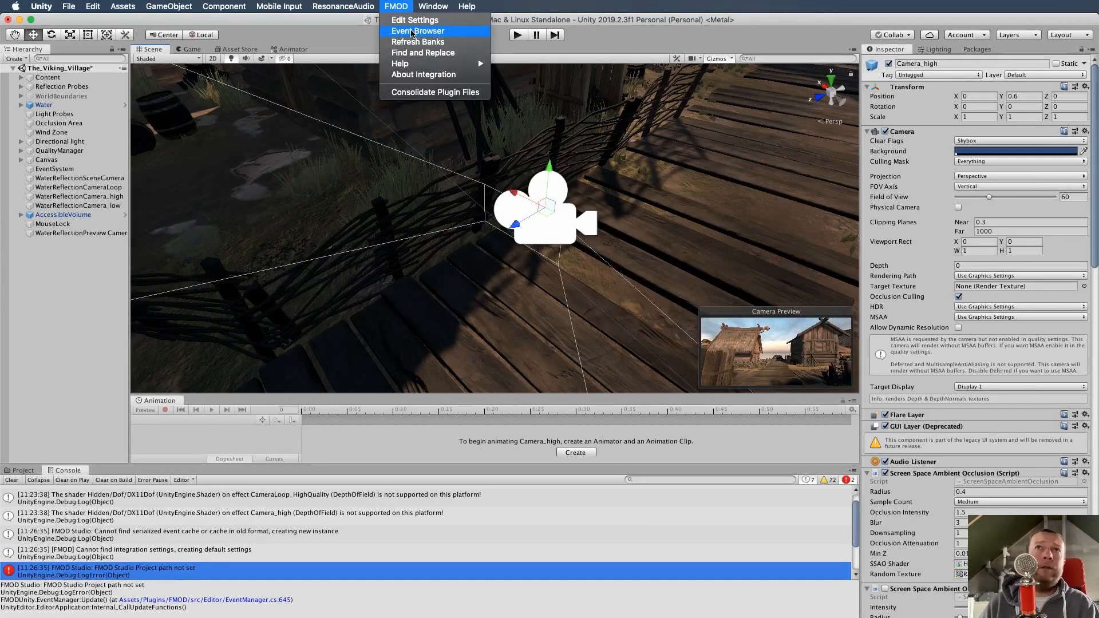
click(411, 32)
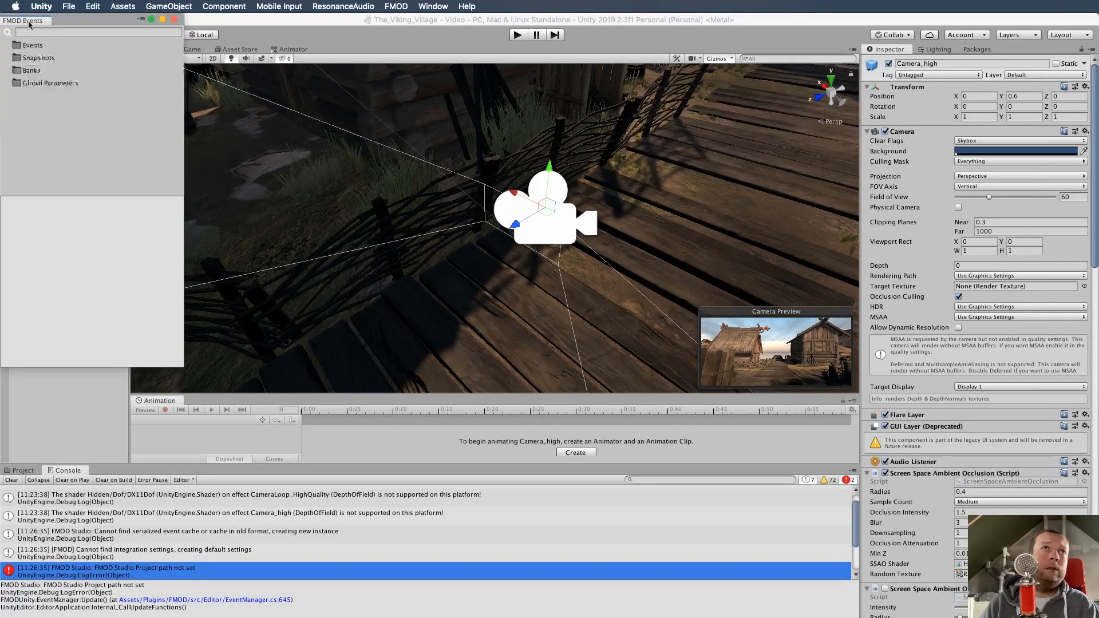
drag(29, 24, 1004, 50)
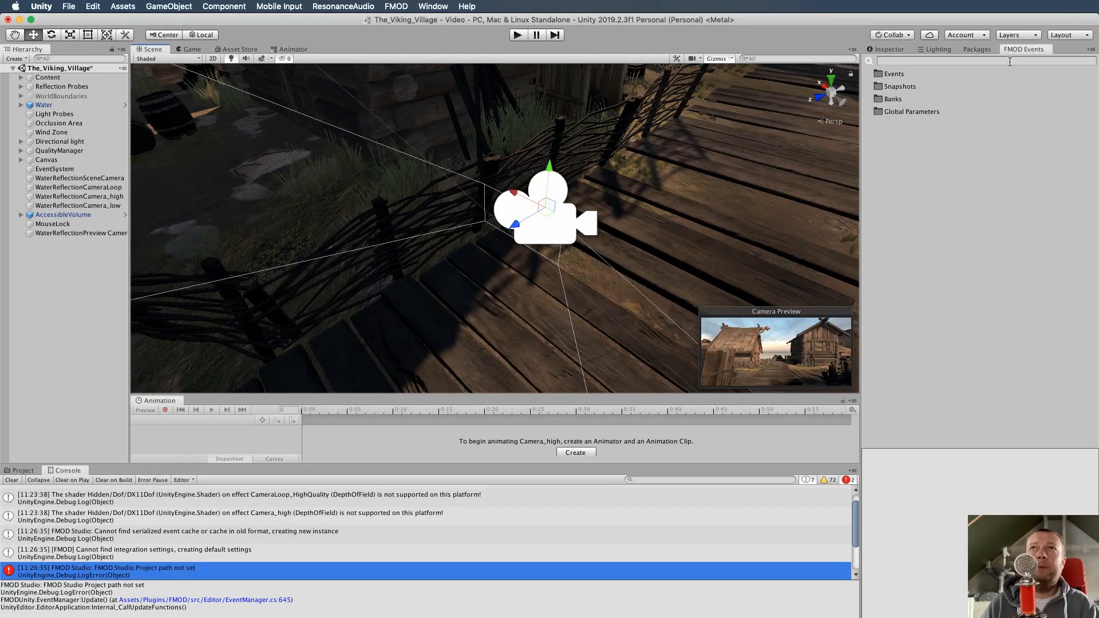
Place the crickets event from the FMOD Events folder into the scene as an emitter near the water beyond the village.
click(897, 75)
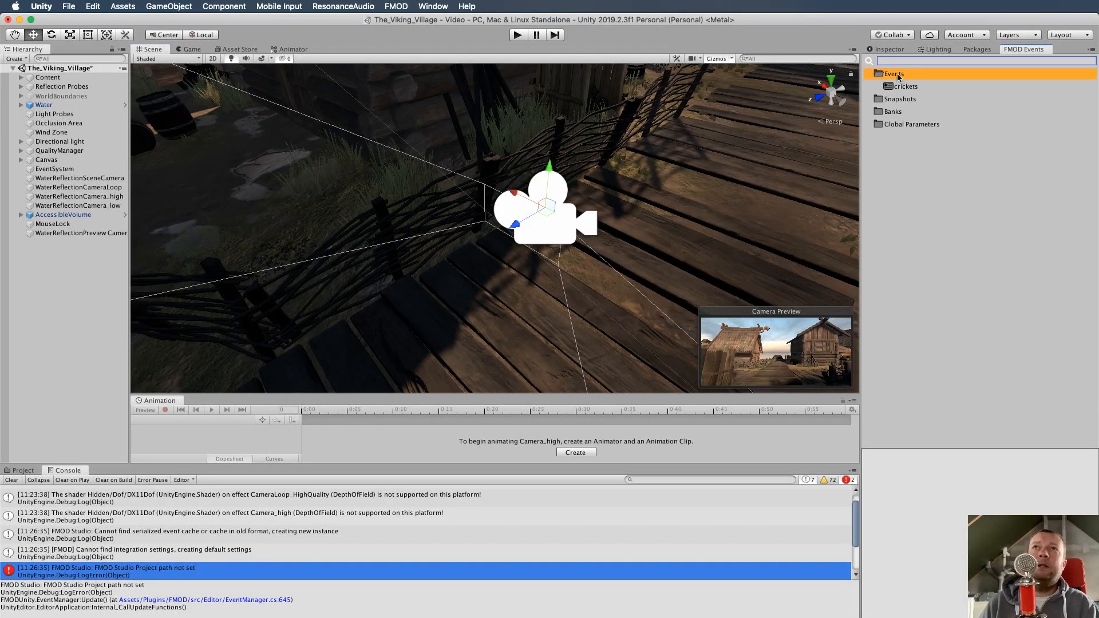
click(911, 86)
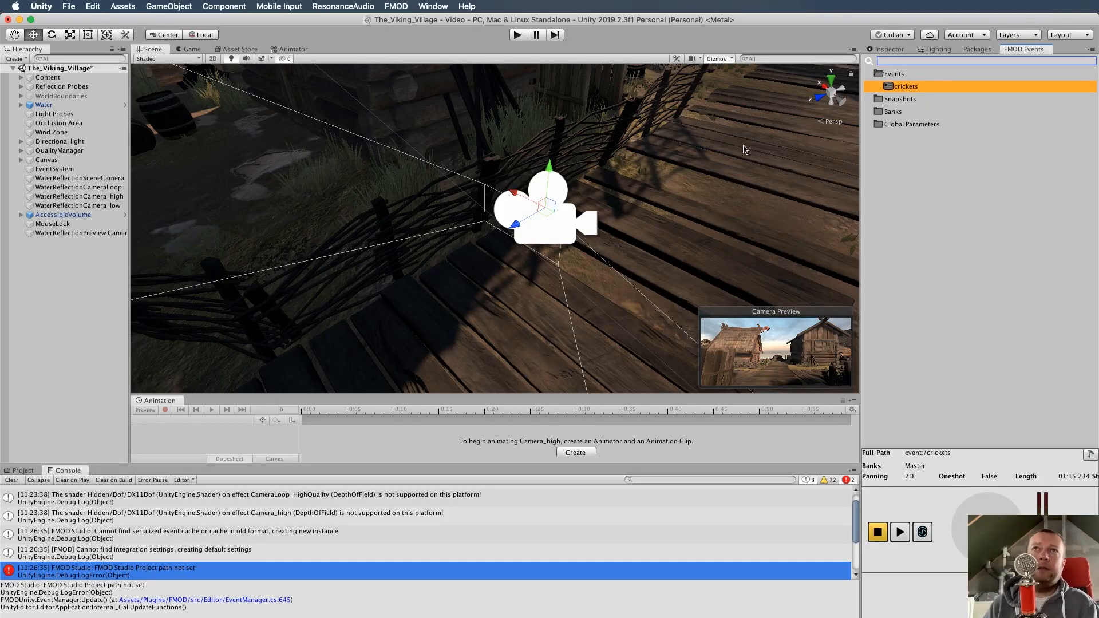
right_drag(704, 161, 696, 103)
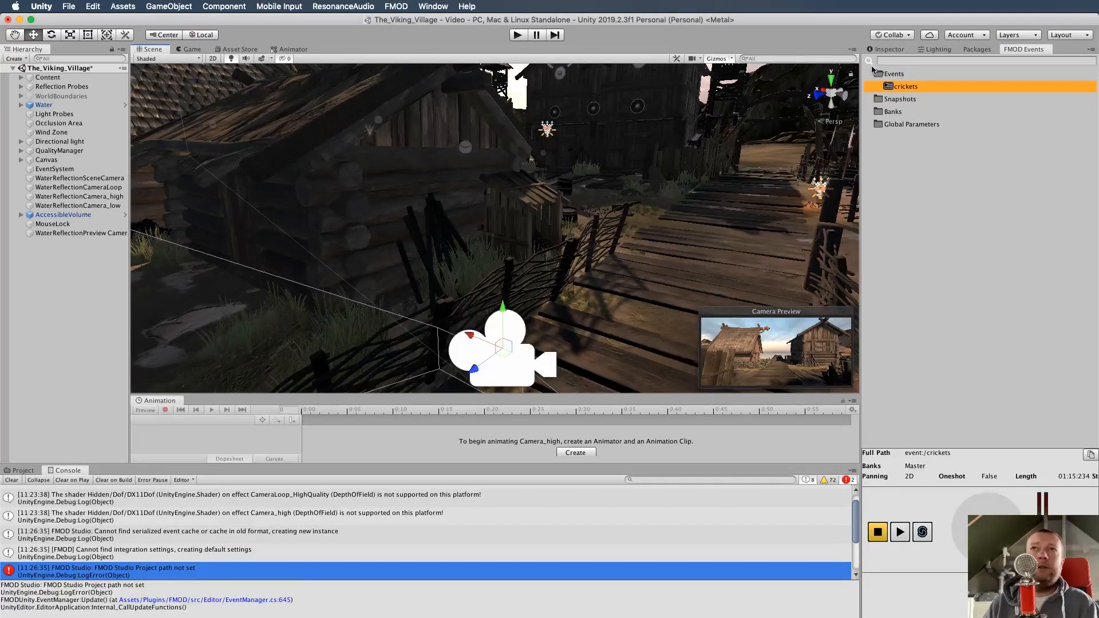
right_drag(566, 197, 424, 252)
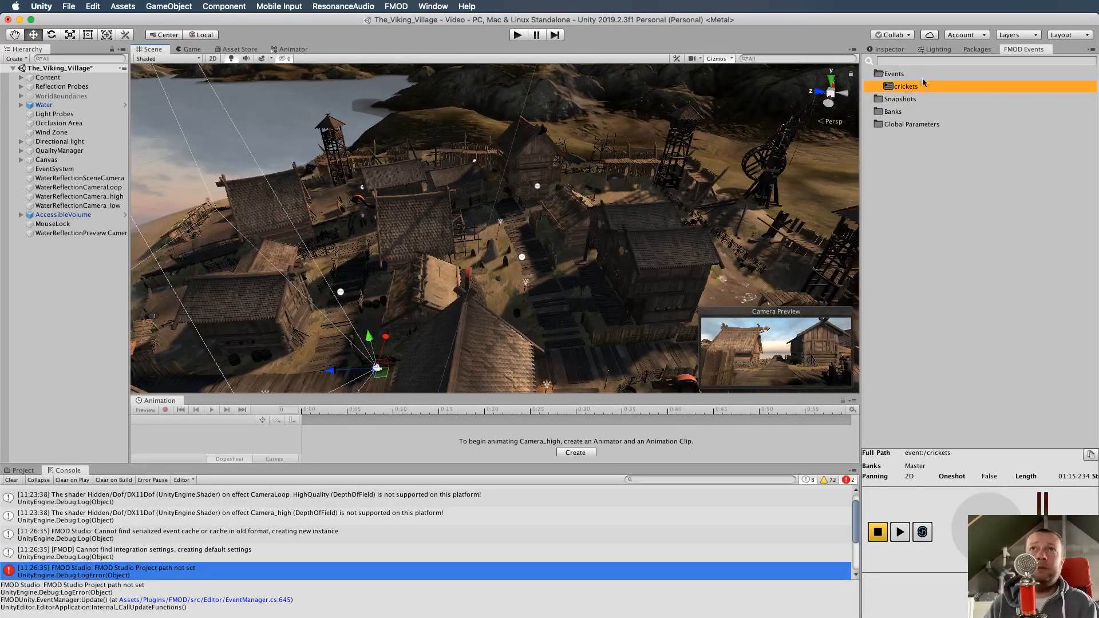
drag(905, 86, 300, 112)
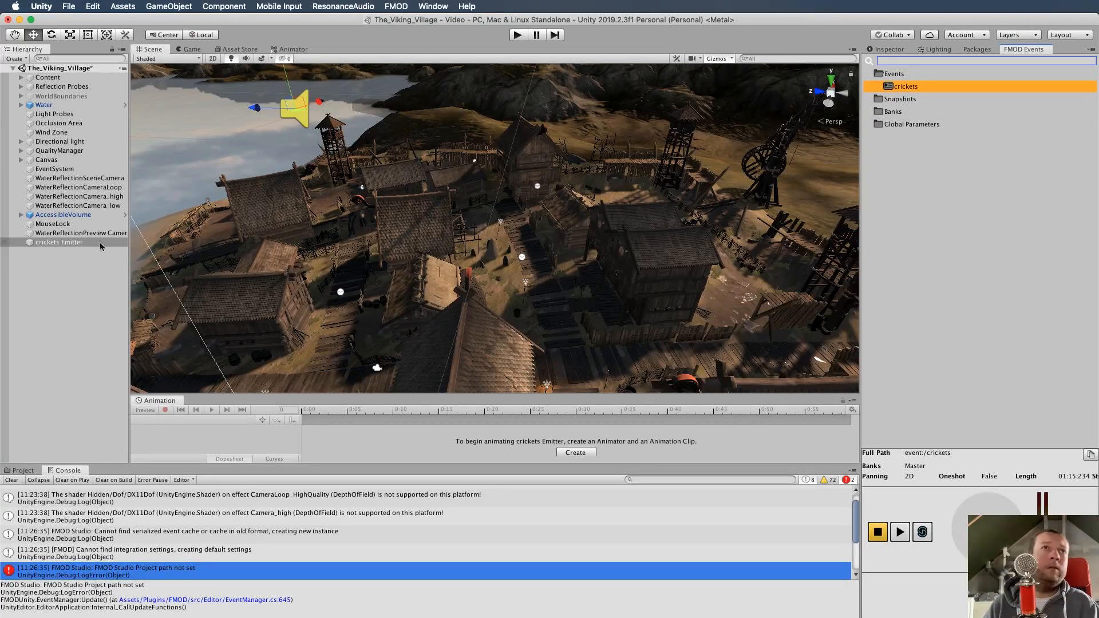
Examine the crickets Emitter's Studio Event Emitter component and the FMOD components available to add to it.
click(45, 243)
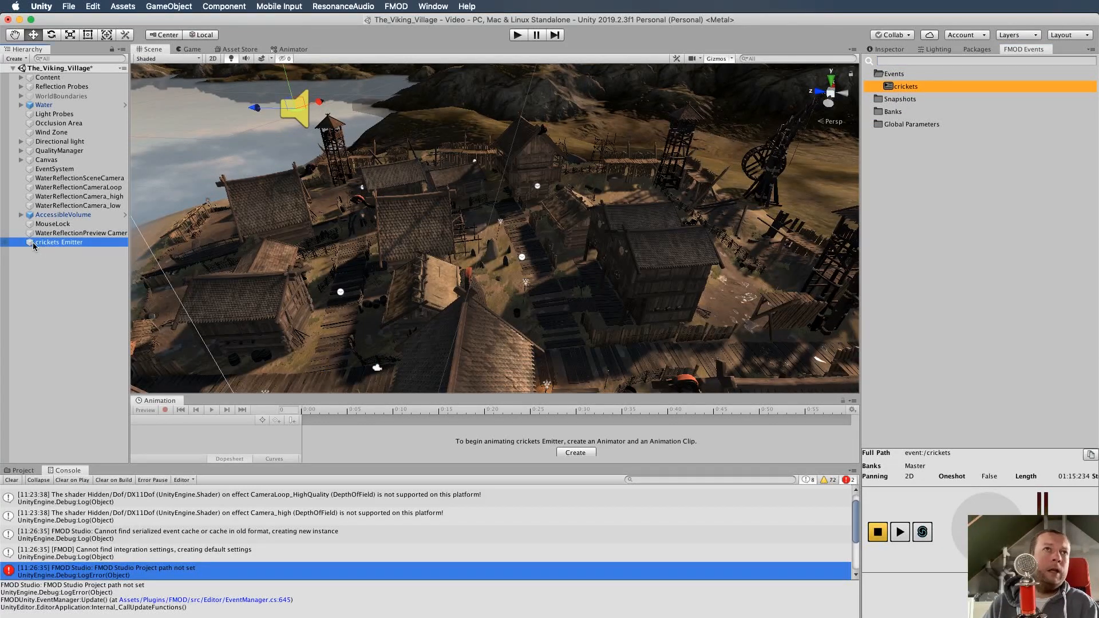
click(892, 50)
click(65, 288)
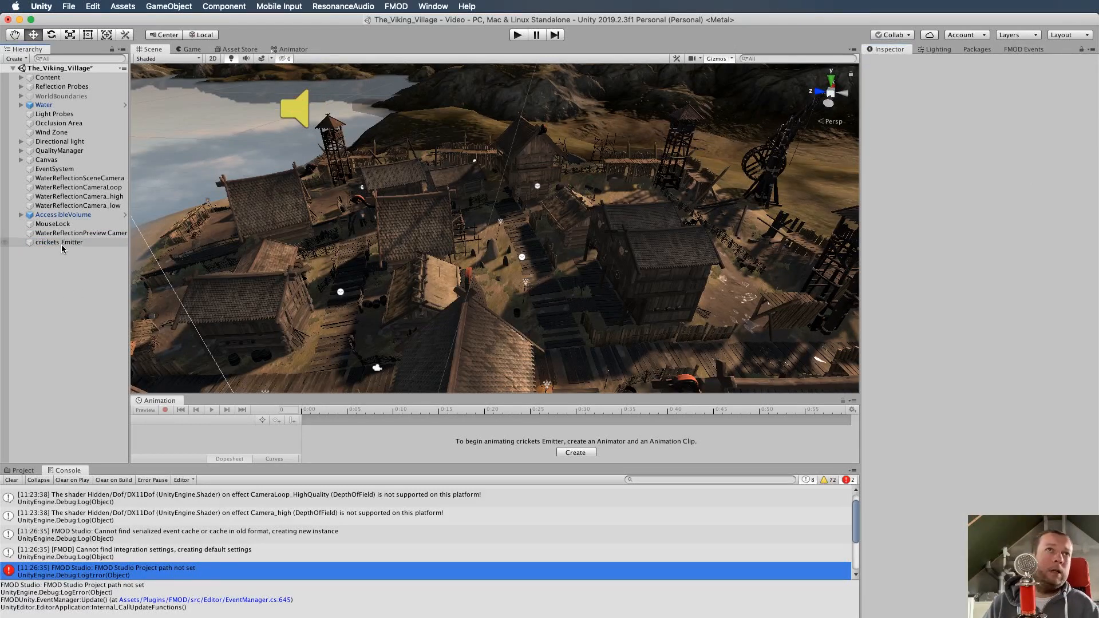
click(62, 243)
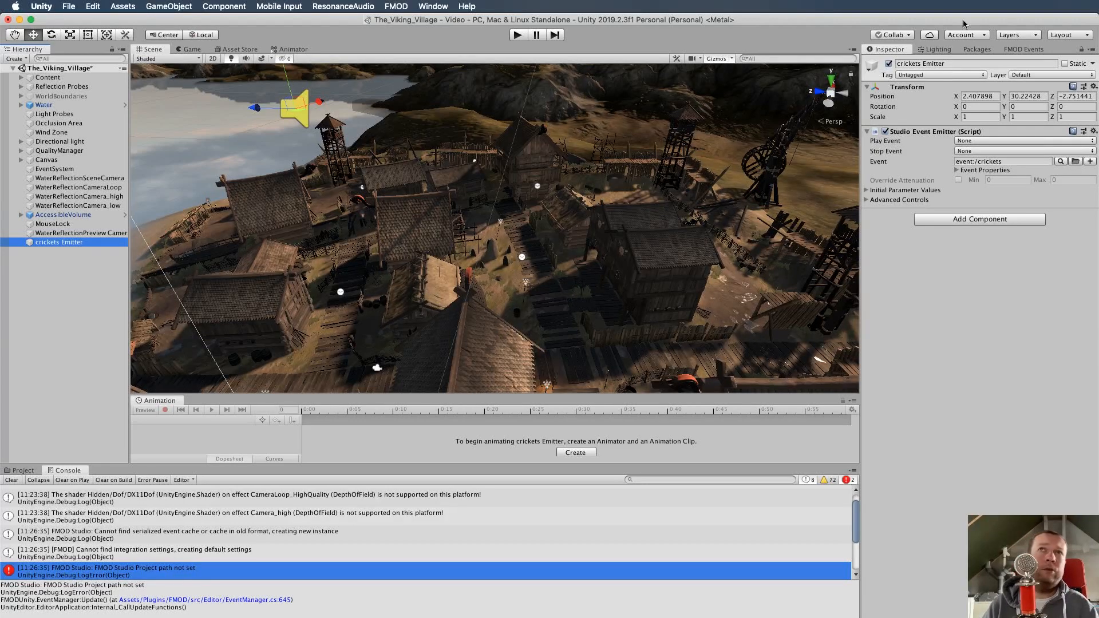
click(1032, 49)
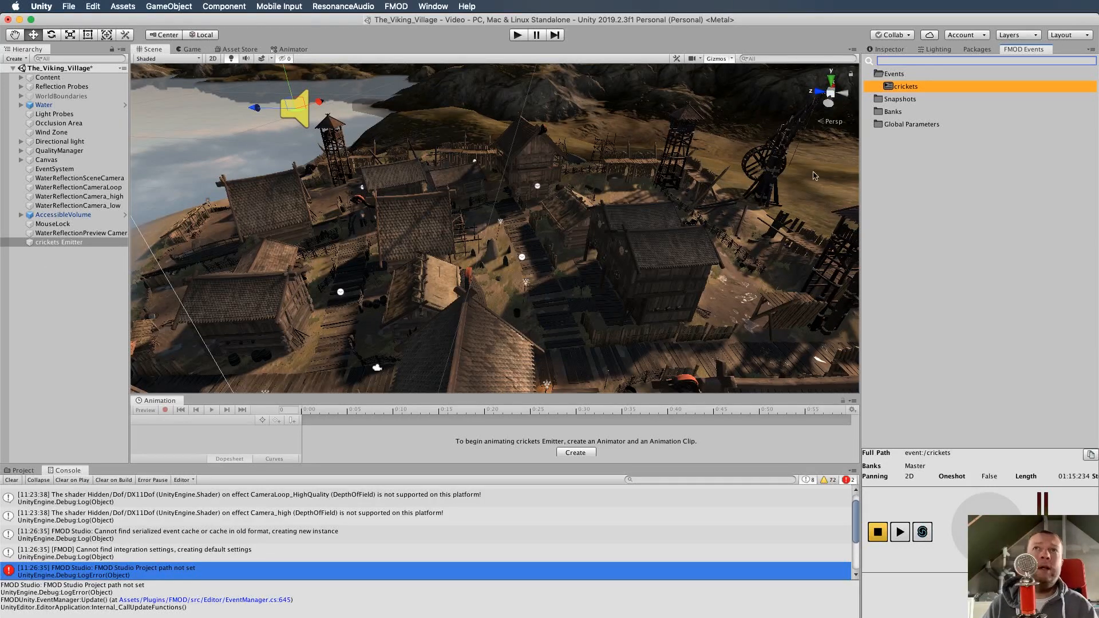
click(888, 49)
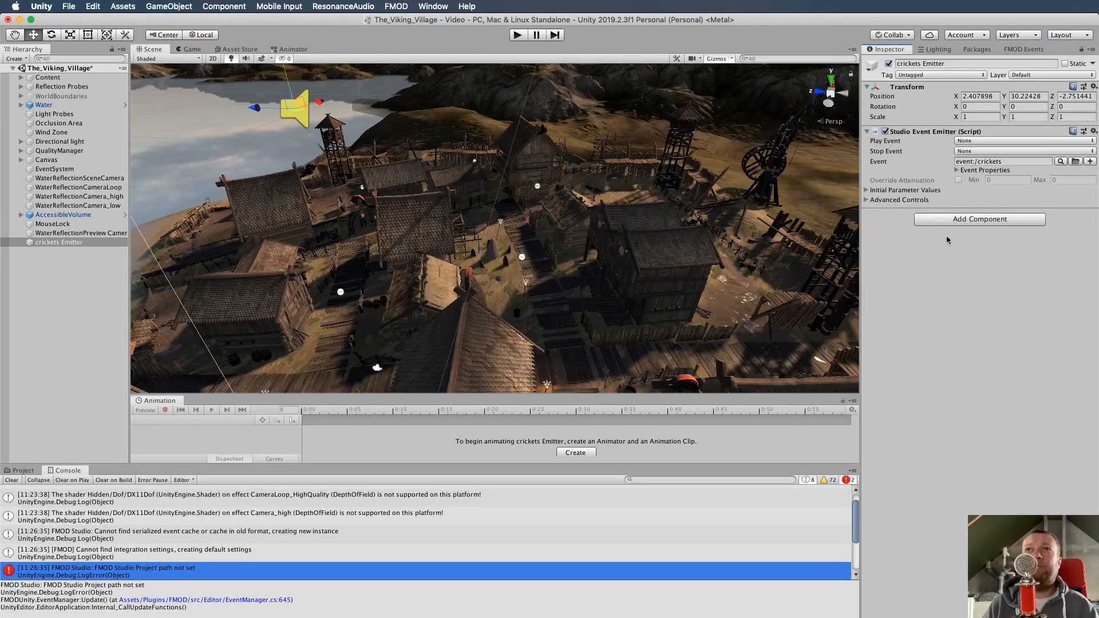
click(969, 219)
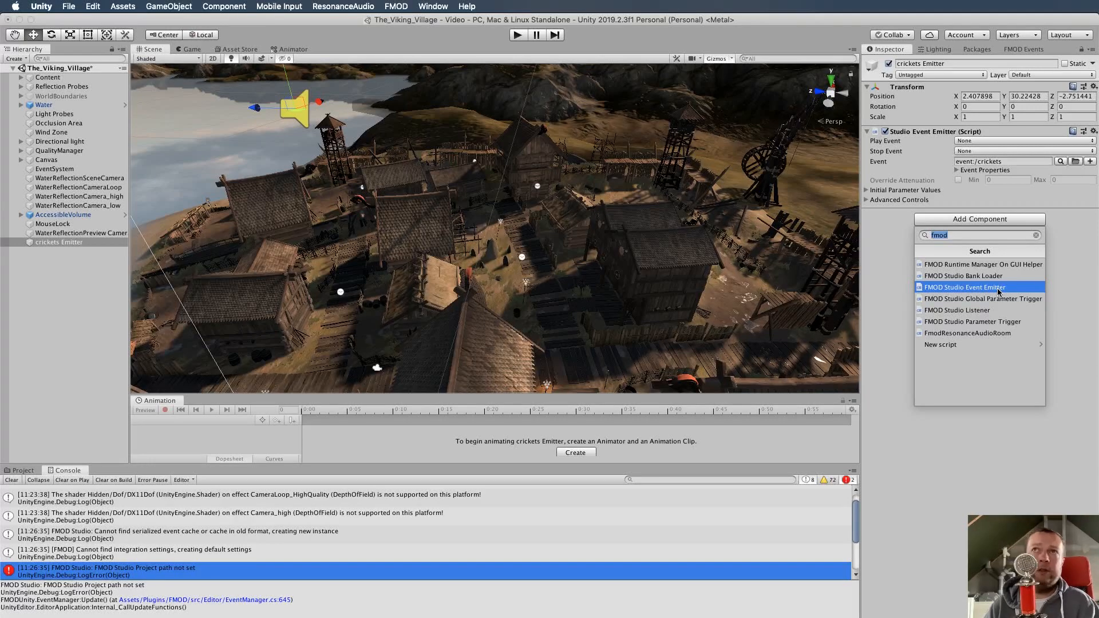
click(910, 335)
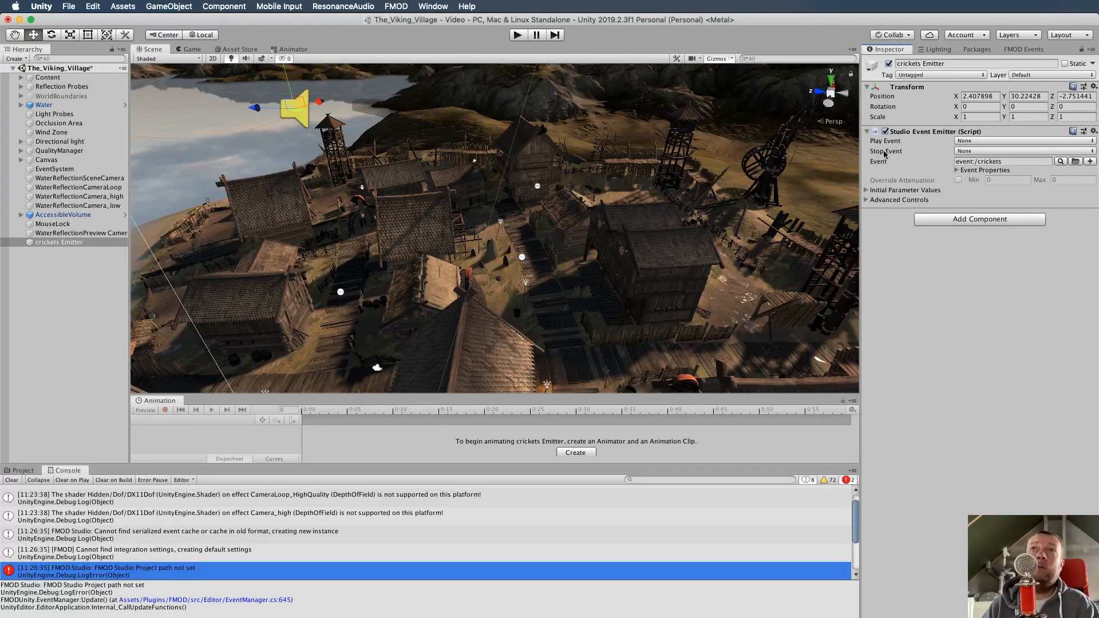
Set the crickets Emitter's Play Event to Object Start and test the scene in Play mode, stopping it again.
click(975, 143)
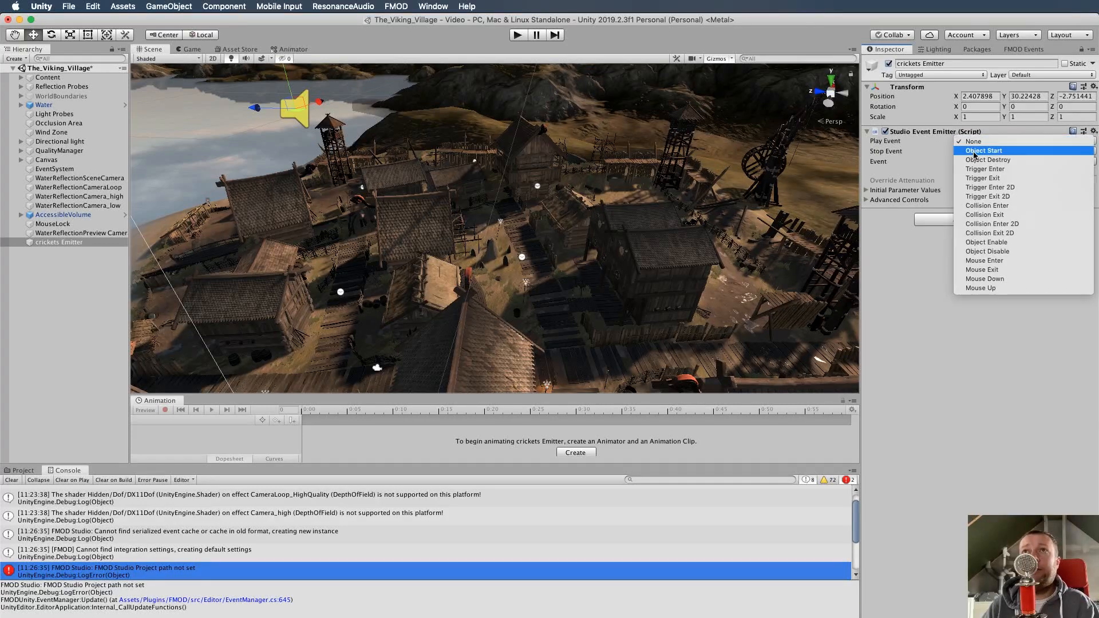
click(975, 151)
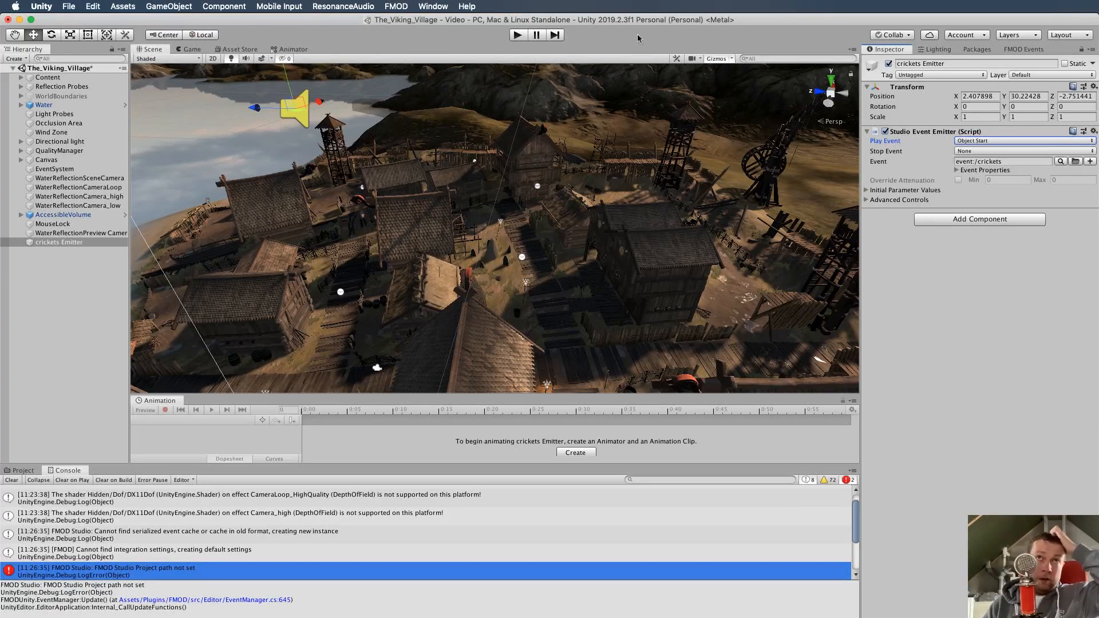
click(518, 36)
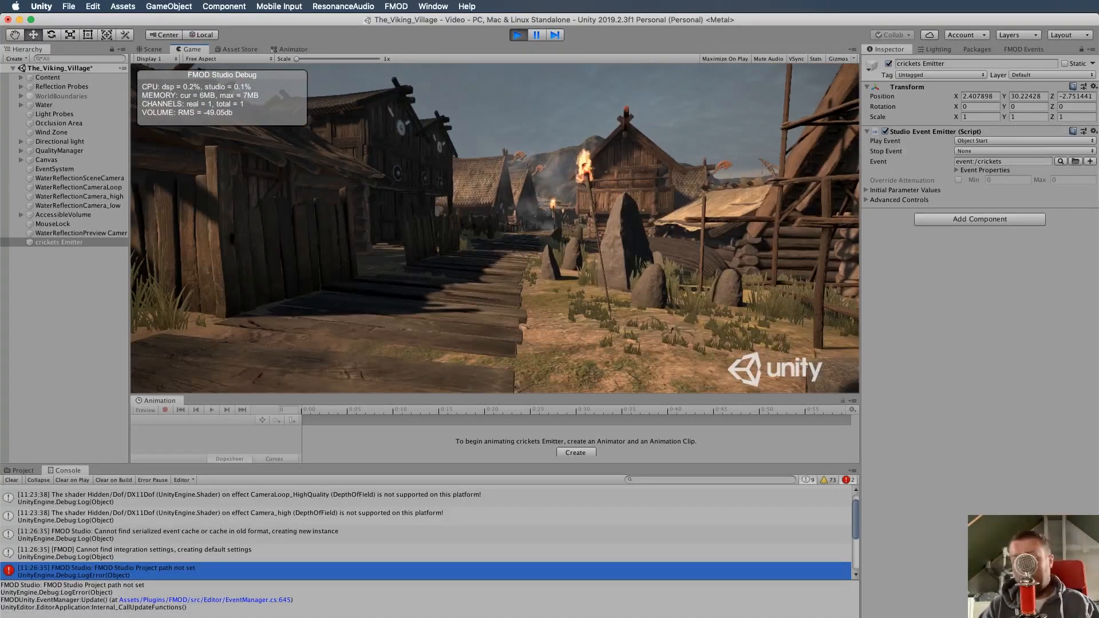
key(super+p)
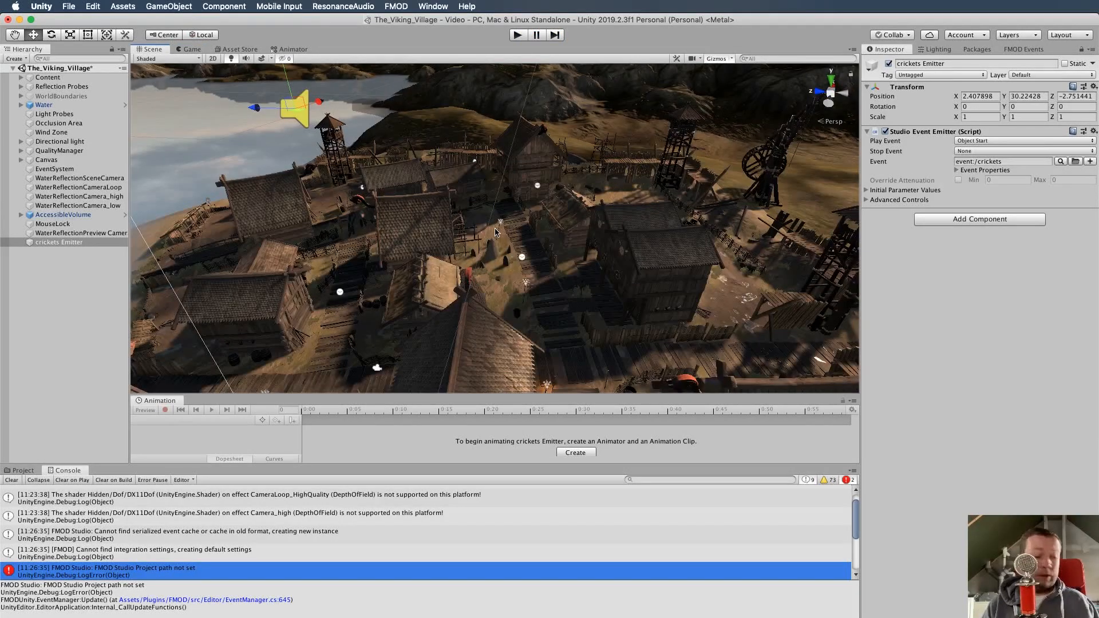